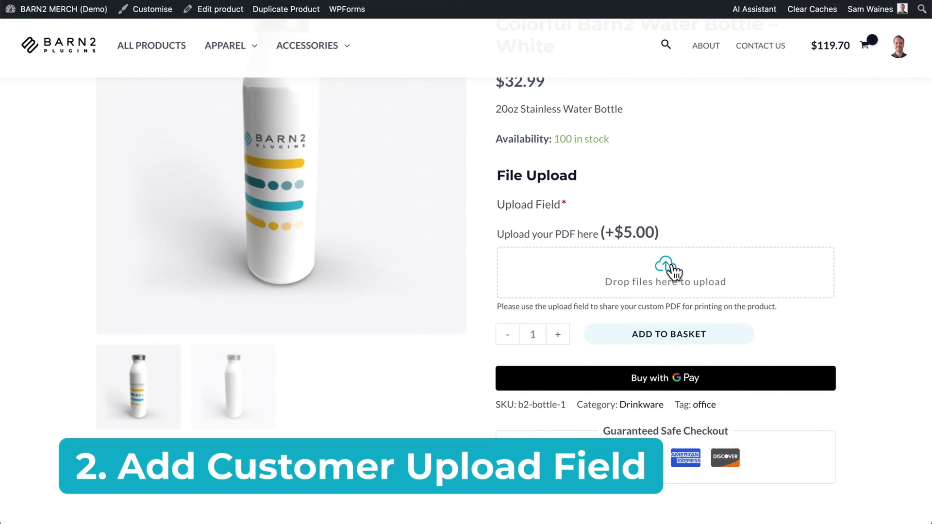
- Attach Assembly Instructions.pdf to the water bottle's required PDF upload field, bringing the total to $37.99
left_click(669, 265)
left_click(436, 165)
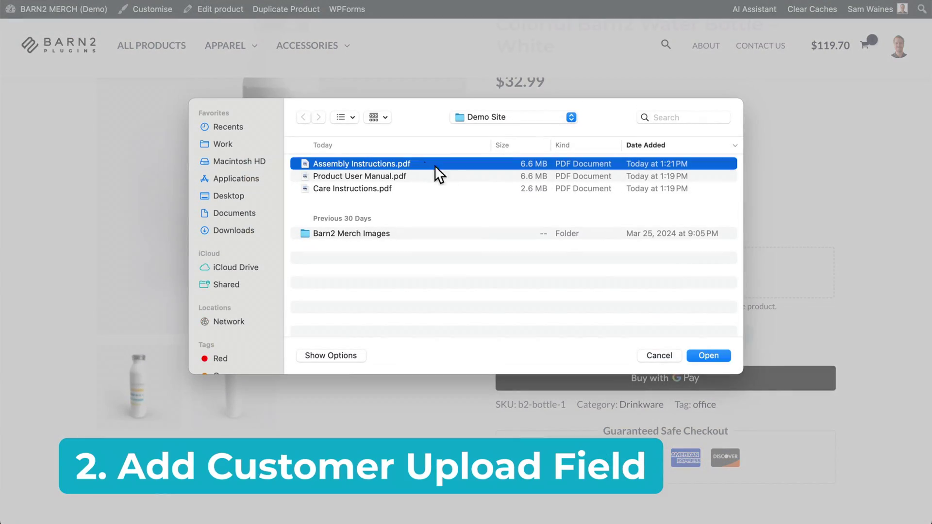
left_click(699, 353)
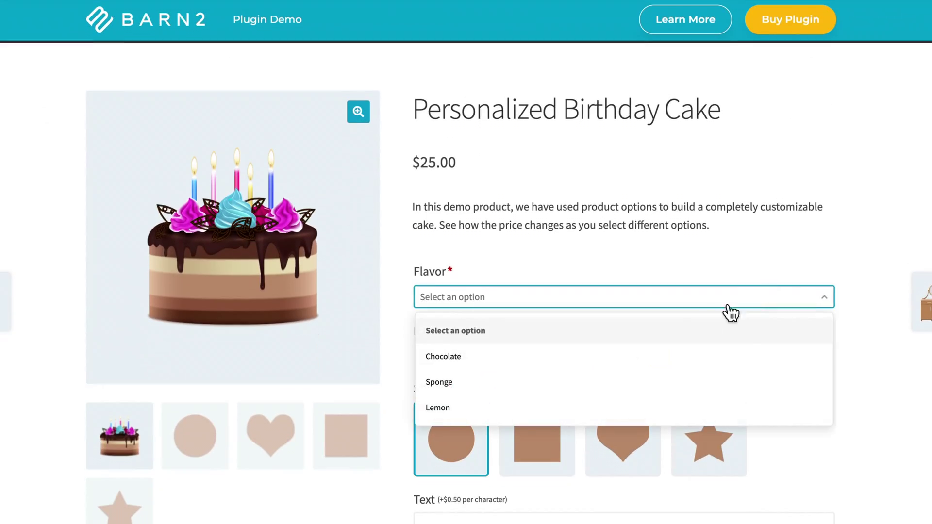
- Choose Chocolate flavour and White icing, and enter a Happy Birthday message for the cake
left_click(584, 363)
left_click(423, 359)
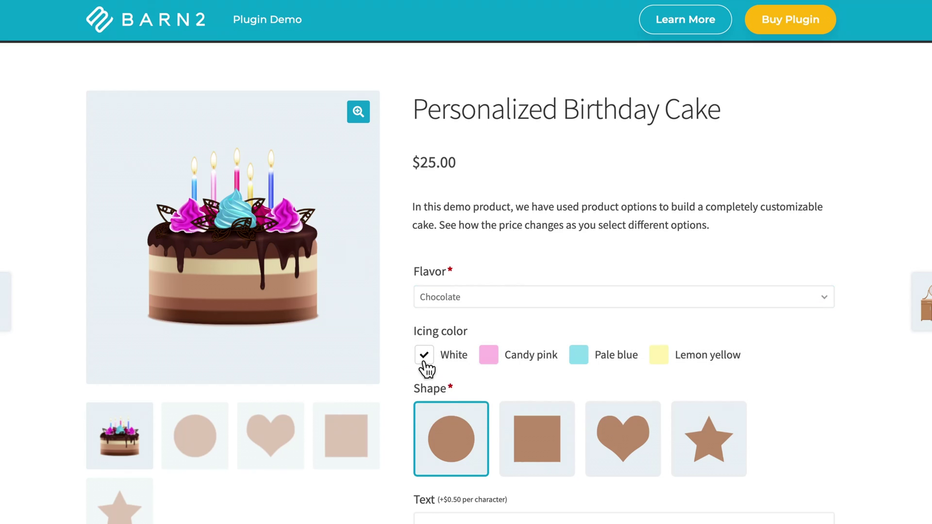
scroll(689, 322, "down", 5)
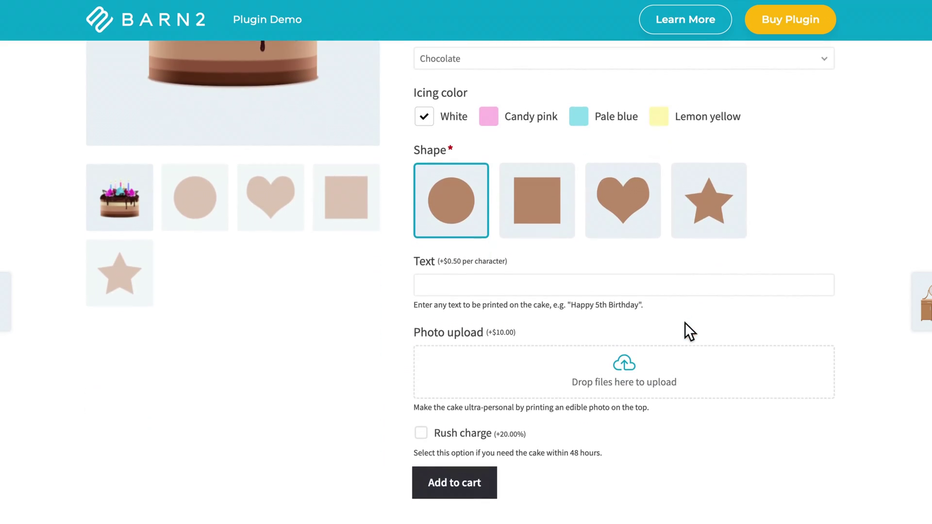
left_click(547, 290)
type("Happy Birthday Sam!")
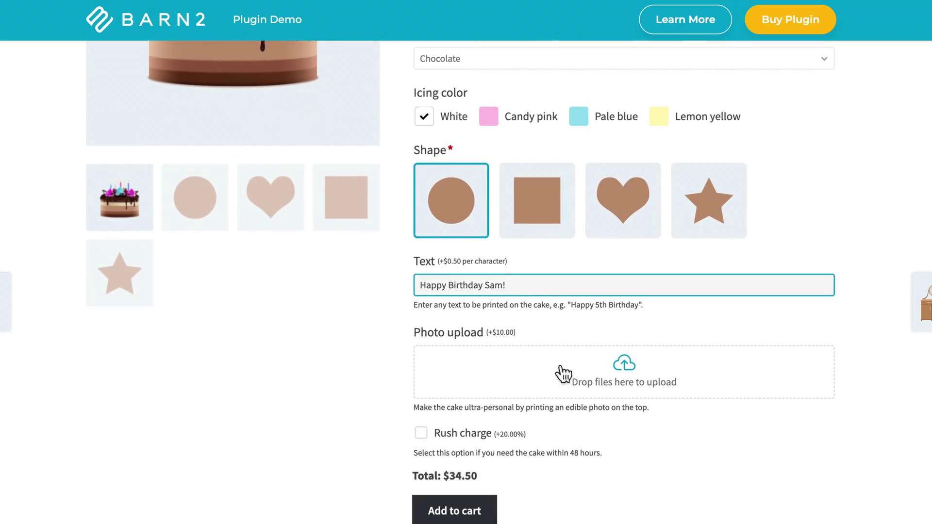
- Upload the newest screenshot as the cake's photo
left_click(620, 371)
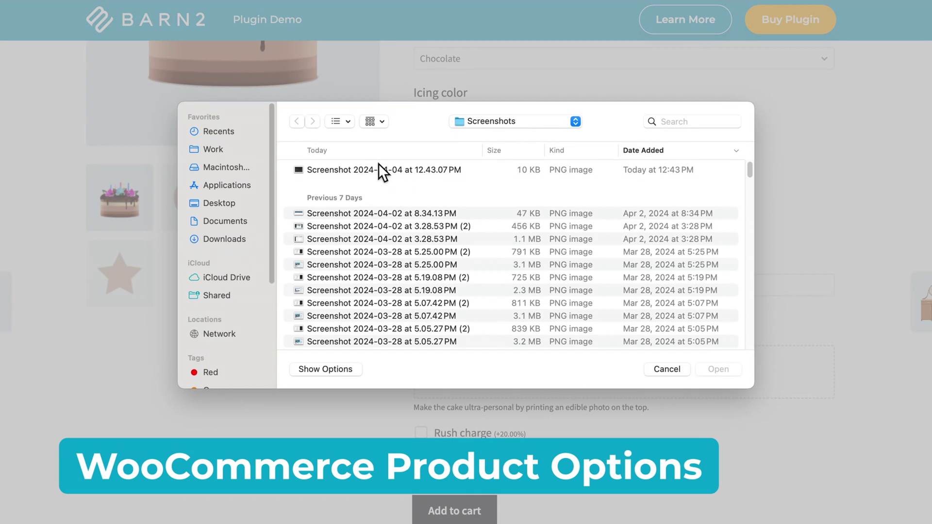
left_click(381, 170)
left_click(714, 373)
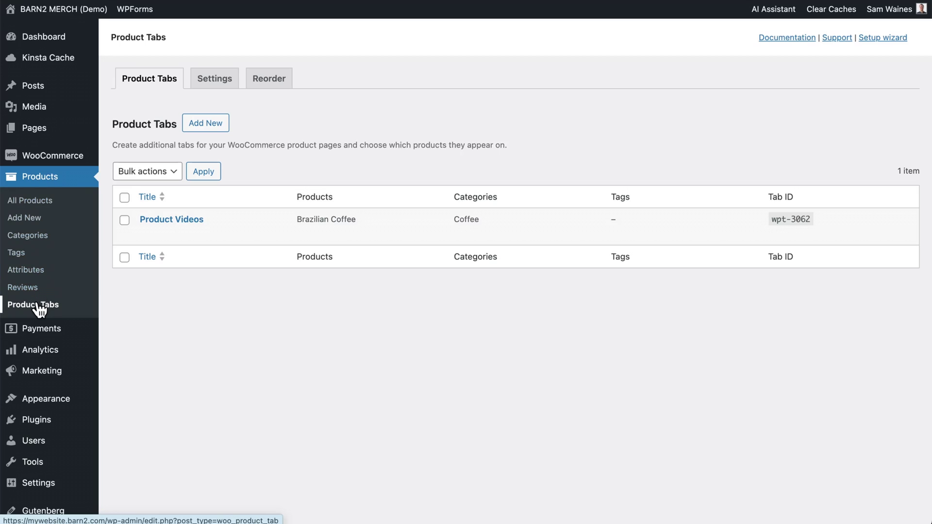
- Start a new tab from the Product Tabs list
left_click(207, 127)
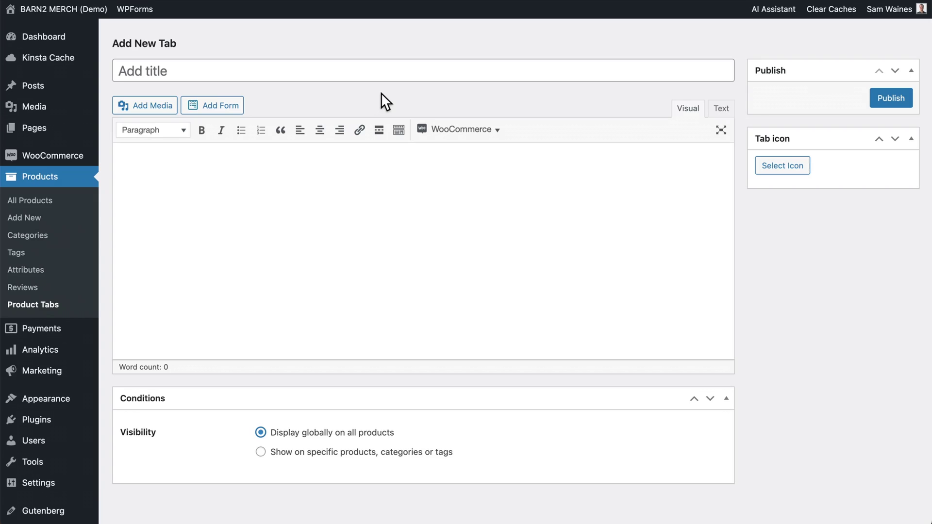
- Title the new tab 'Manuals' and write 'Download the product User Manual.' as its content
left_click(265, 72)
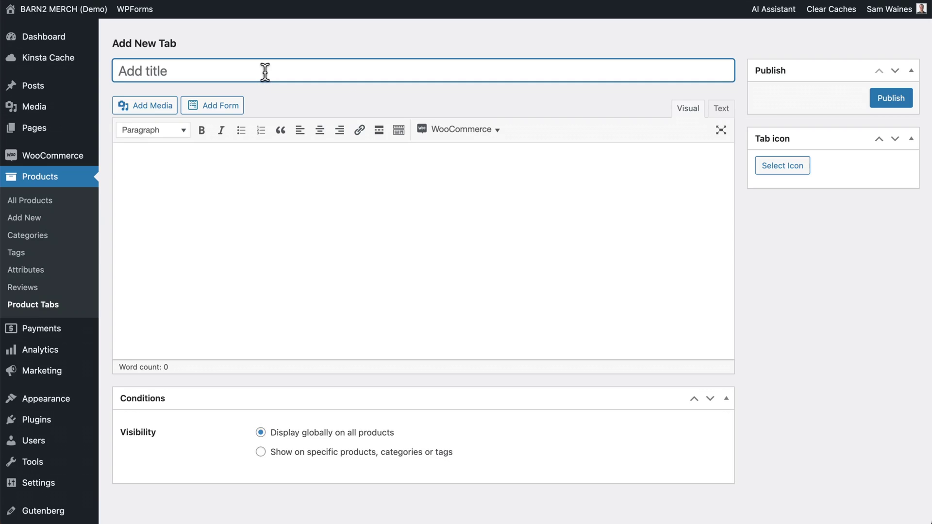
type("Manuals")
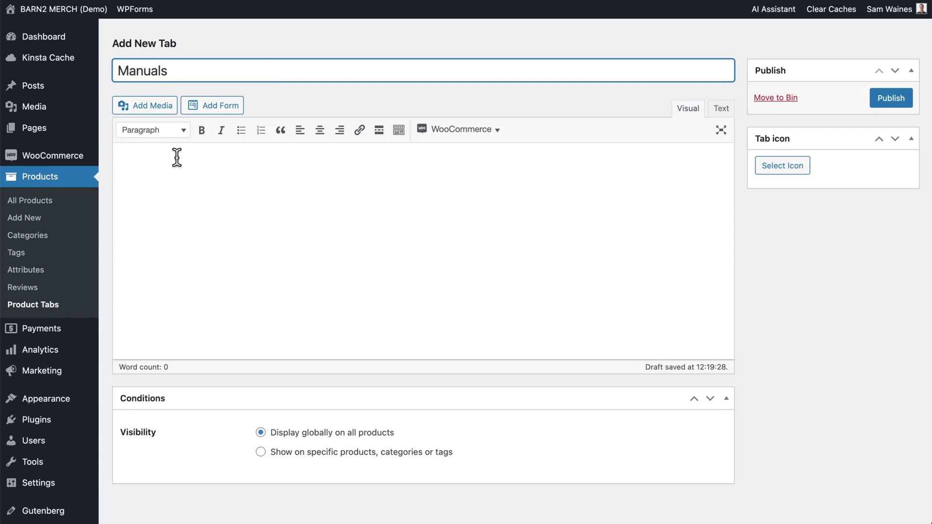
left_click(177, 157)
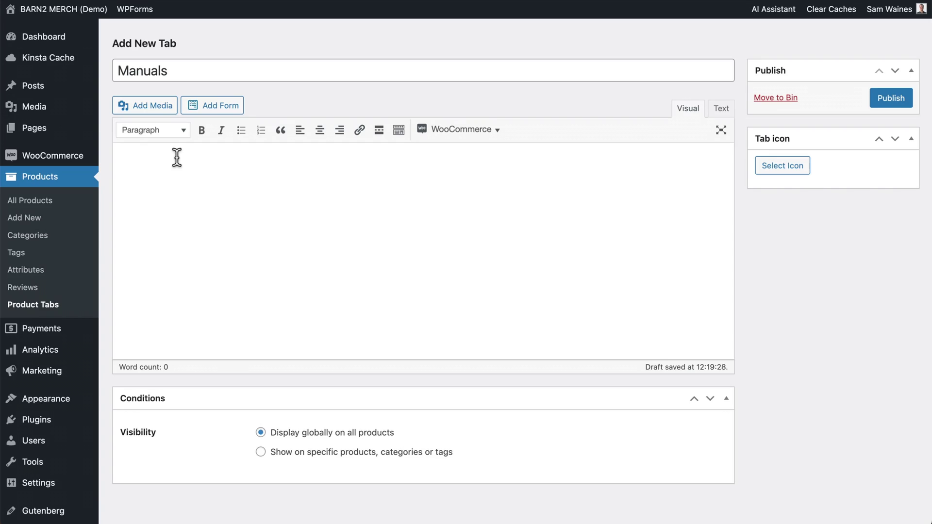
type("Download the product User Manual.")
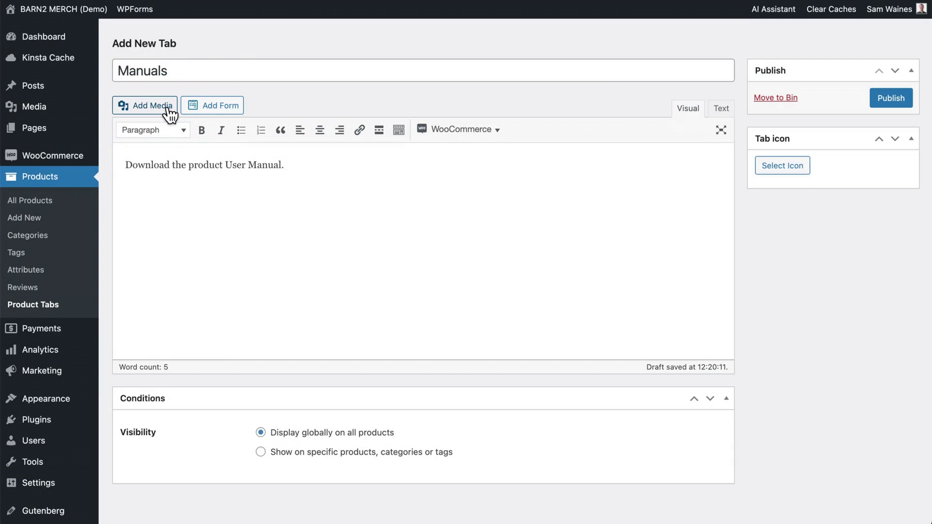
left_click(169, 113)
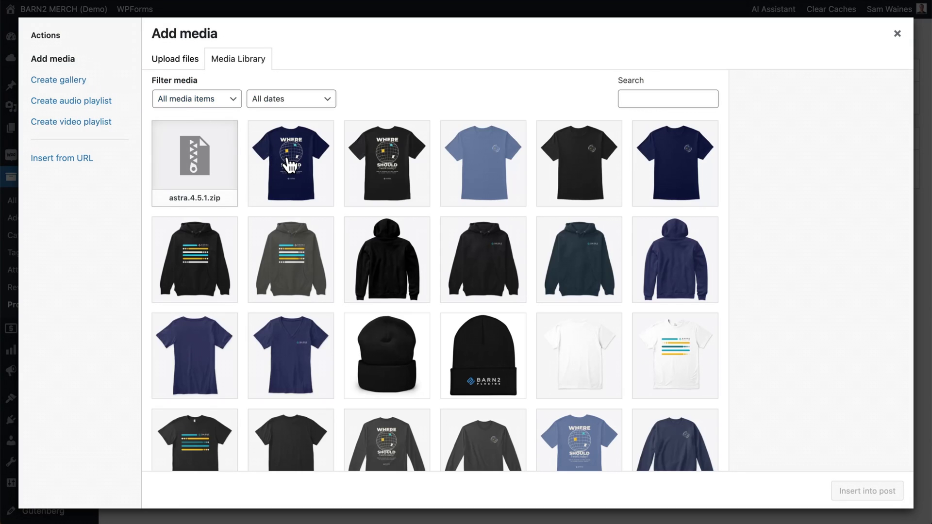
- Upload the three PDF manuals and insert the Product User Manual link into the tab text
left_click(175, 59)
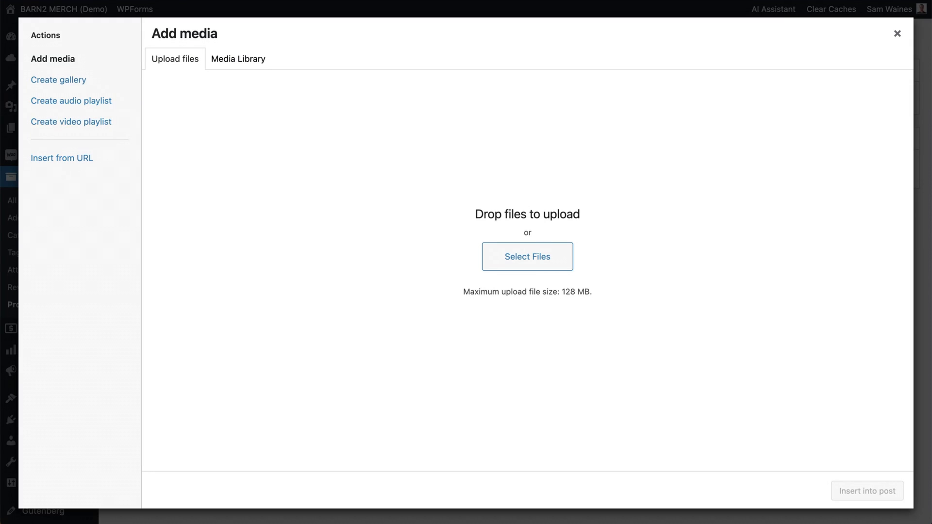
left_click_drag(931, 224, 529, 221)
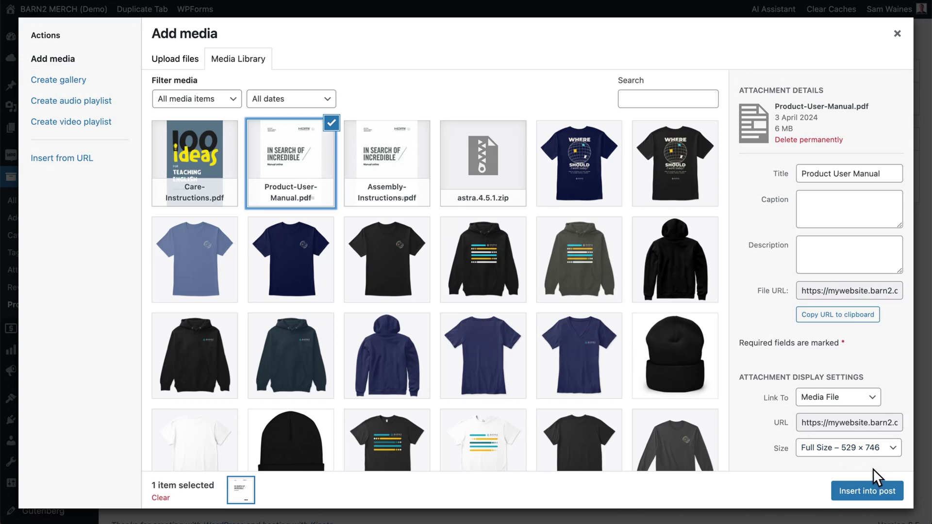
left_click(875, 490)
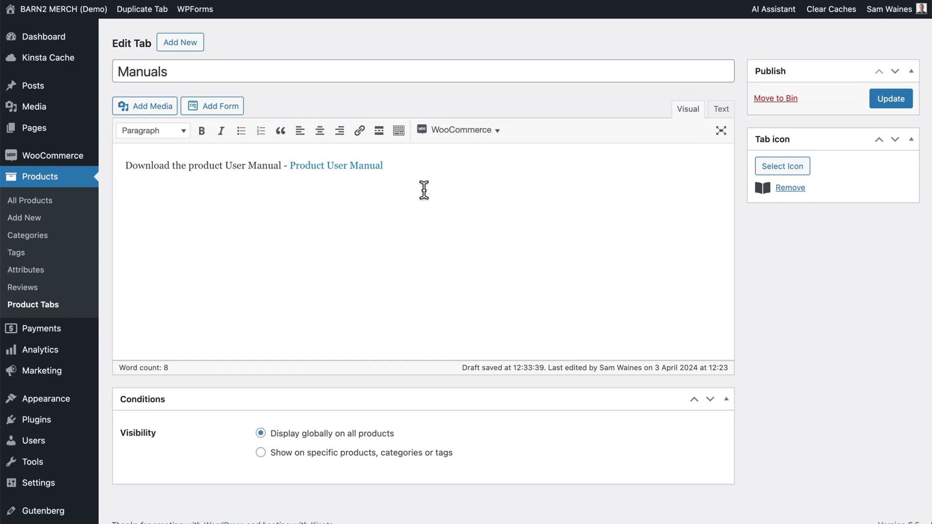
- Restrict the tab to specific products and include the Colorful Barn2 Water Bottle - White
scroll(424, 190, "down", 2)
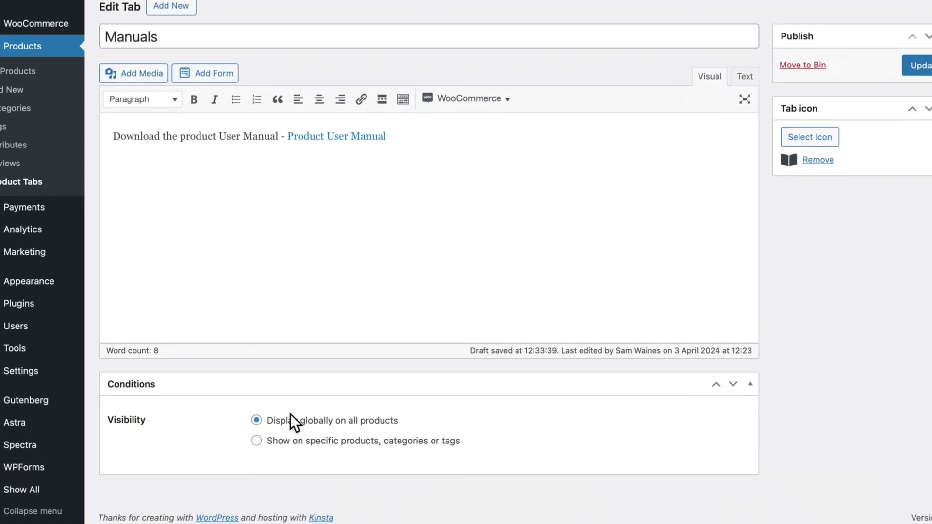
left_click(229, 432)
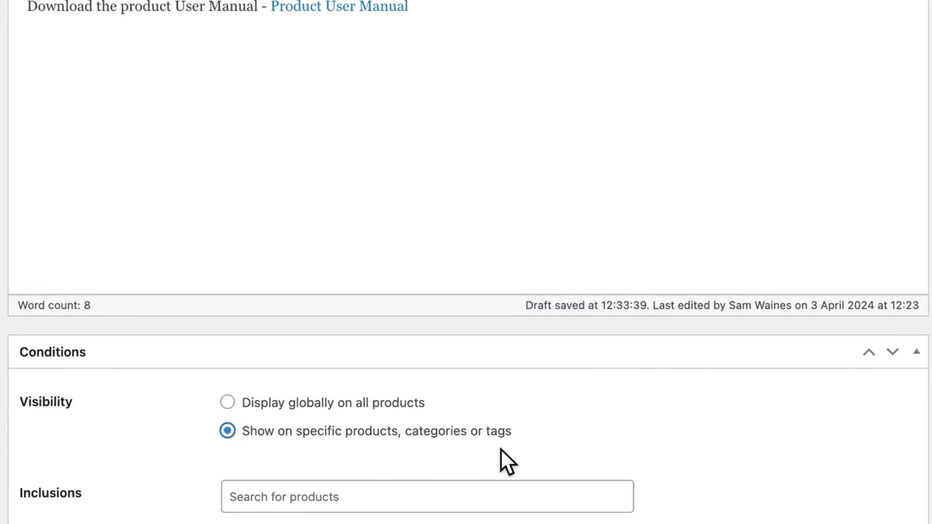
scroll(500, 449, "down", 6)
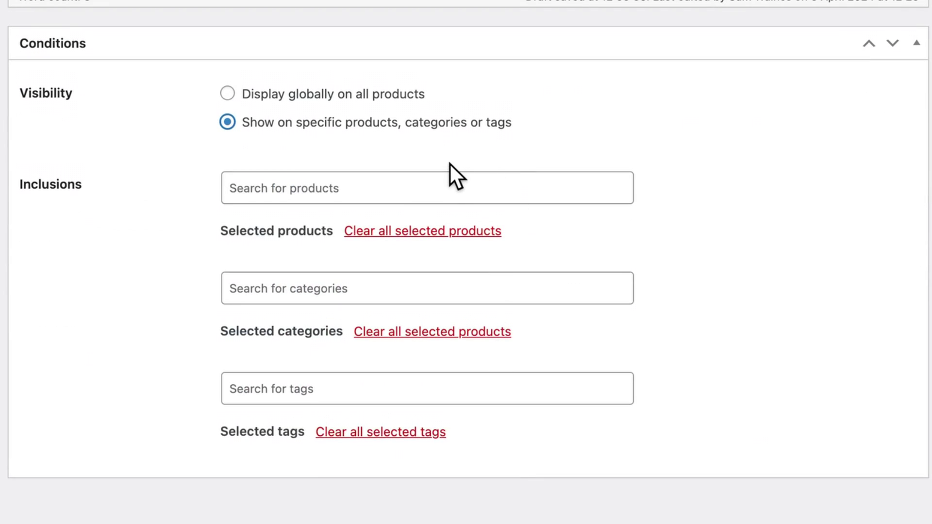
left_click(338, 191)
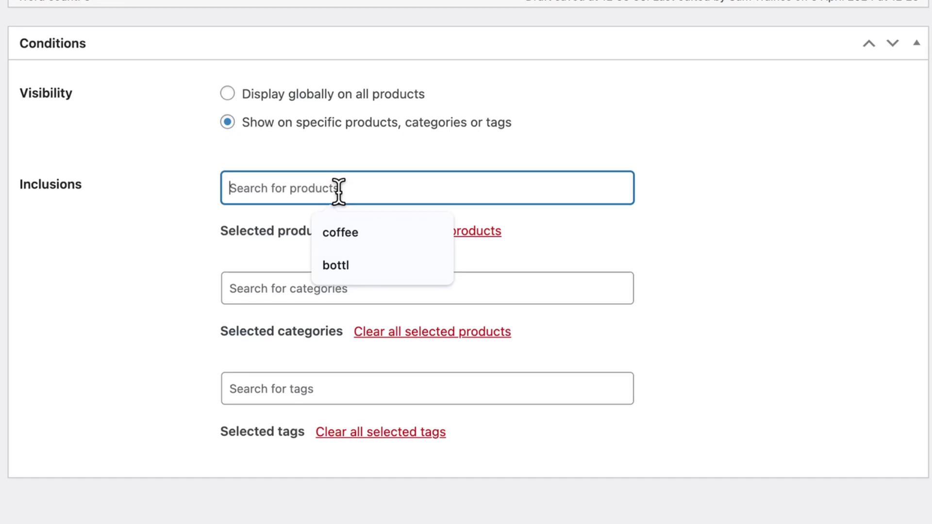
left_click(356, 269)
left_click(241, 244)
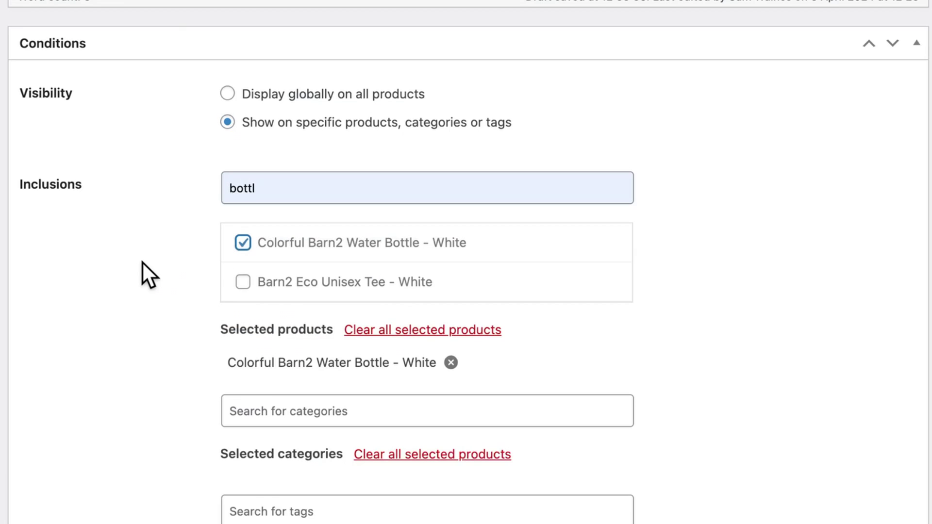
- Add the Drinkware category and the office tag to the tab's visibility conditions
scroll(141, 261, "down", 3)
left_click(369, 287)
left_click(383, 318)
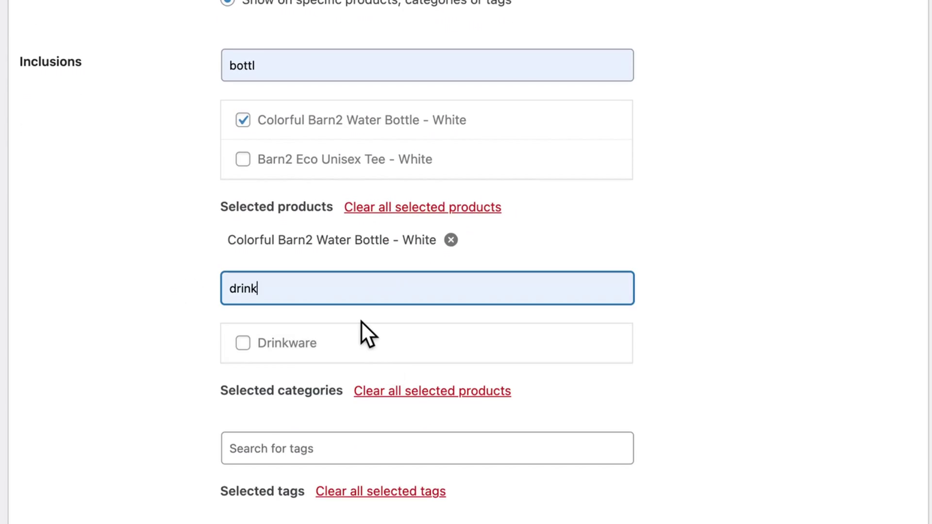
left_click(241, 344)
scroll(153, 389, "down", 2)
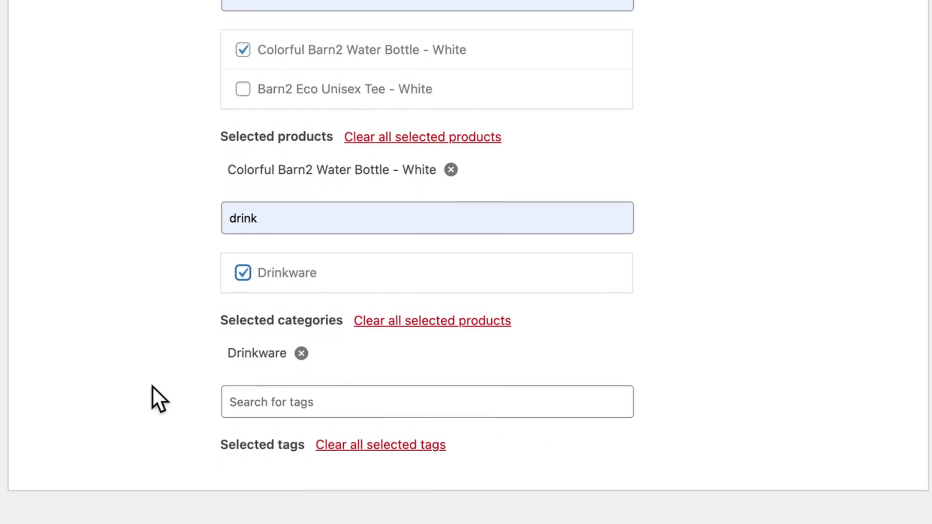
left_click(302, 391)
type("office")
left_click(244, 448)
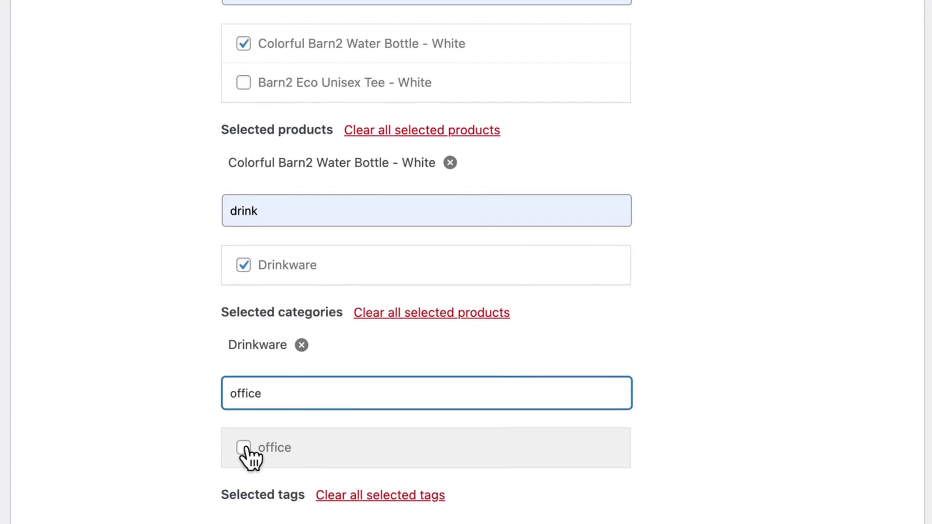
scroll(206, 396, "up", 9)
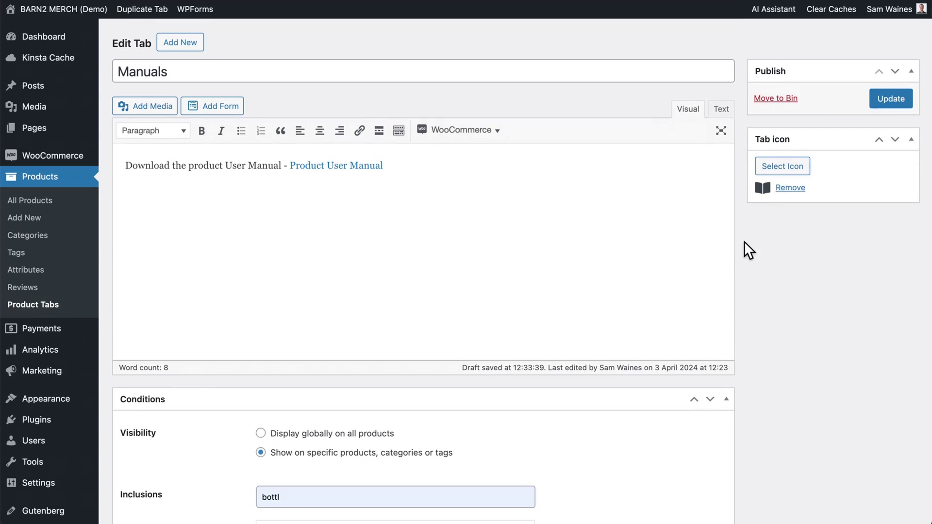
- Give the Manuals tab the book icon
left_click(784, 170)
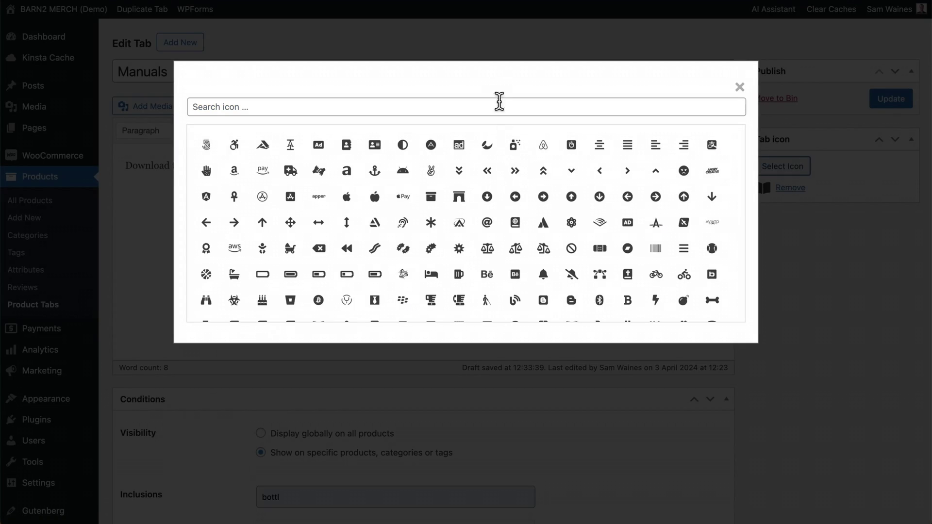
type("book")
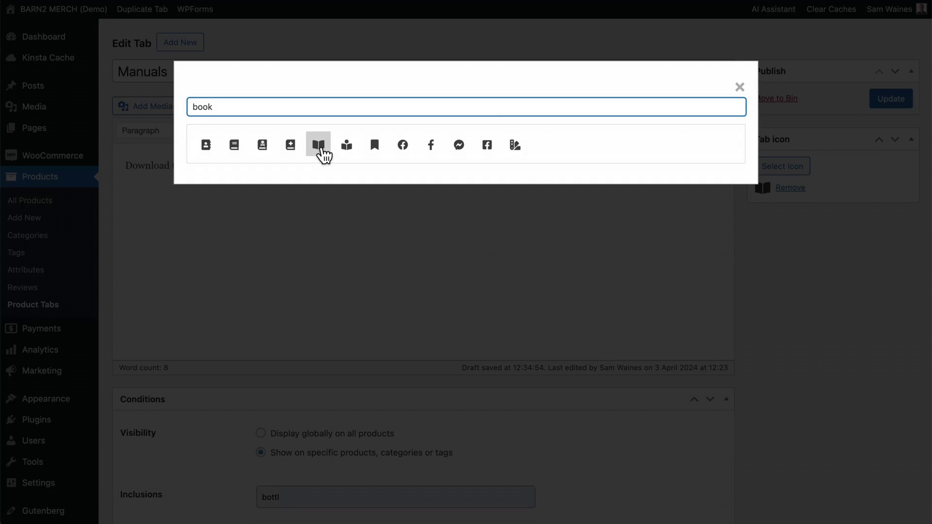
left_click(322, 152)
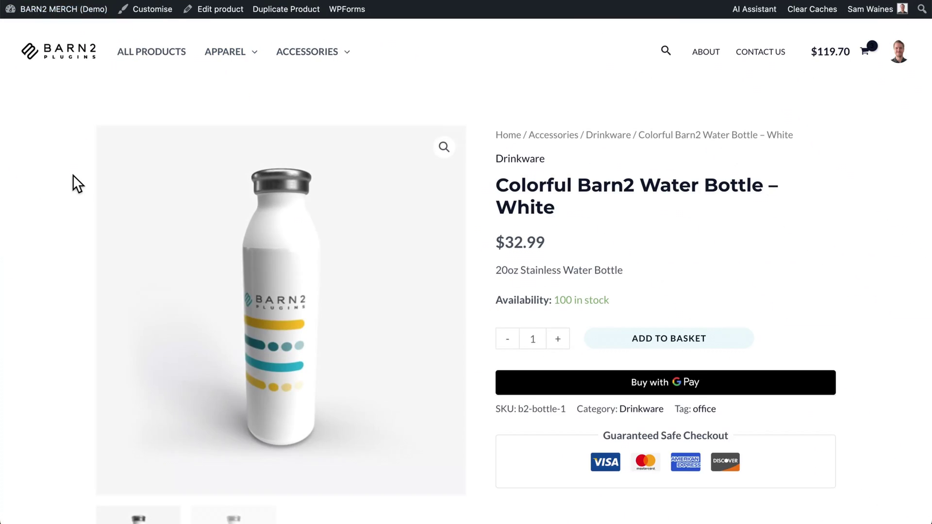
- View the bottle's Description, Additional information and Reviews tabs, then return to Manuals
scroll(73, 175, "down", 10)
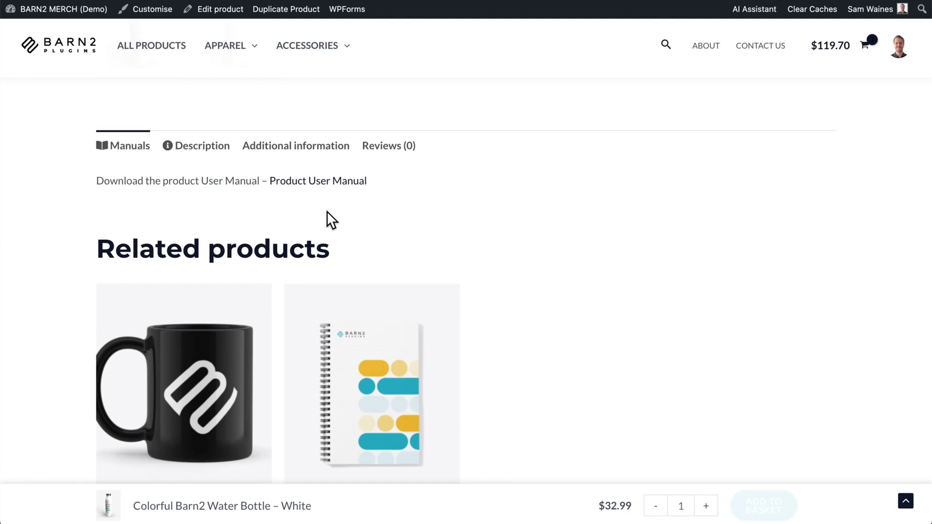
left_click(207, 152)
left_click(295, 155)
left_click(387, 151)
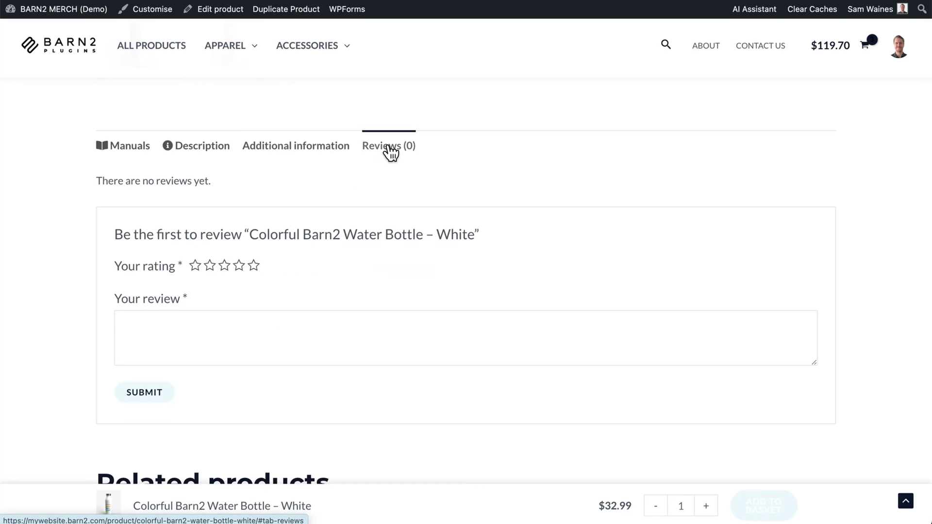
left_click(188, 157)
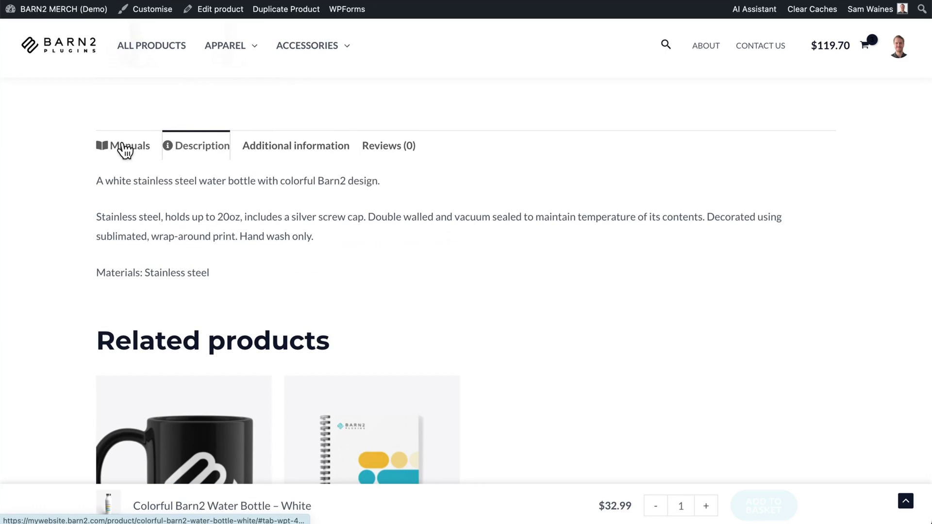
left_click(122, 148)
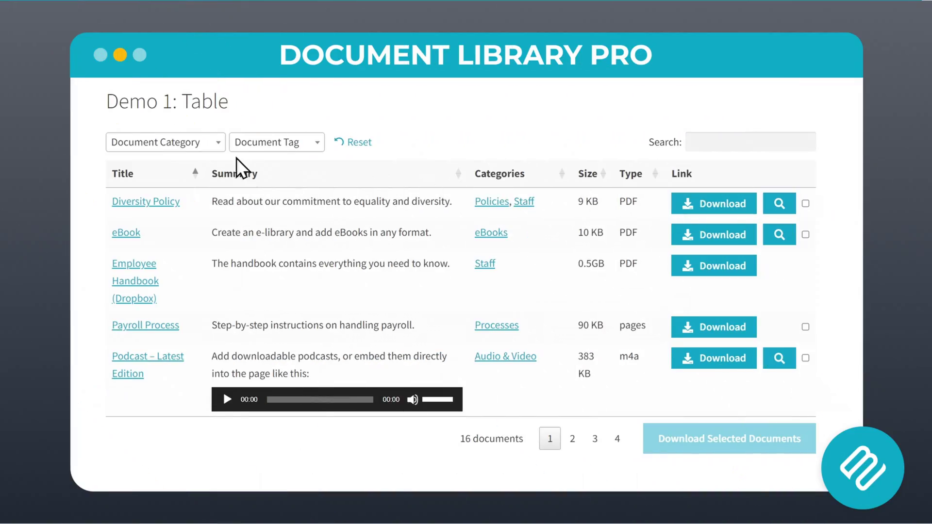
- Filter the document table by category, first Processes, then Audio & Video
left_click(212, 144)
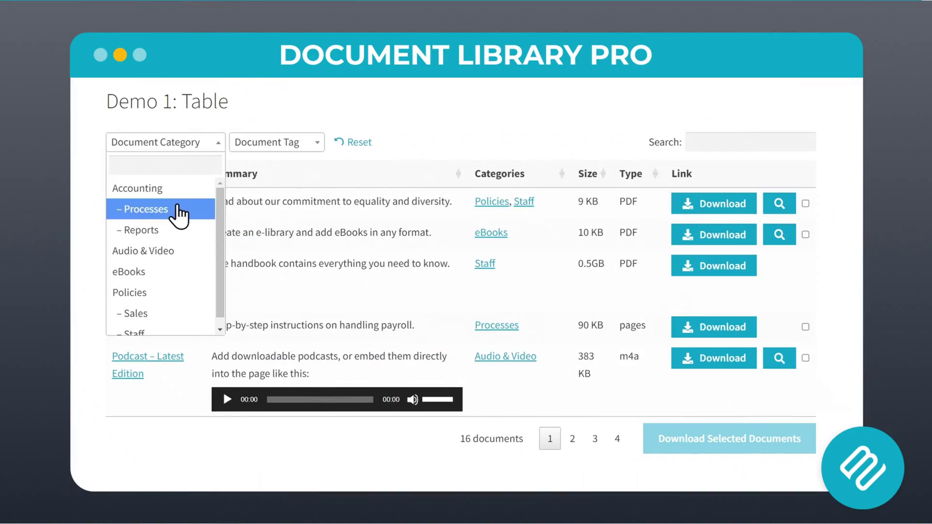
left_click(181, 212)
left_click(199, 145)
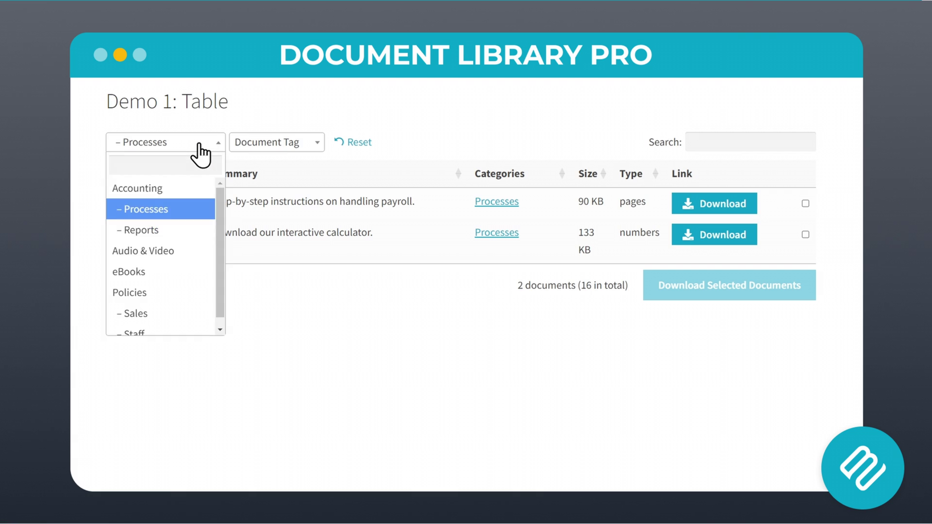
left_click(159, 245)
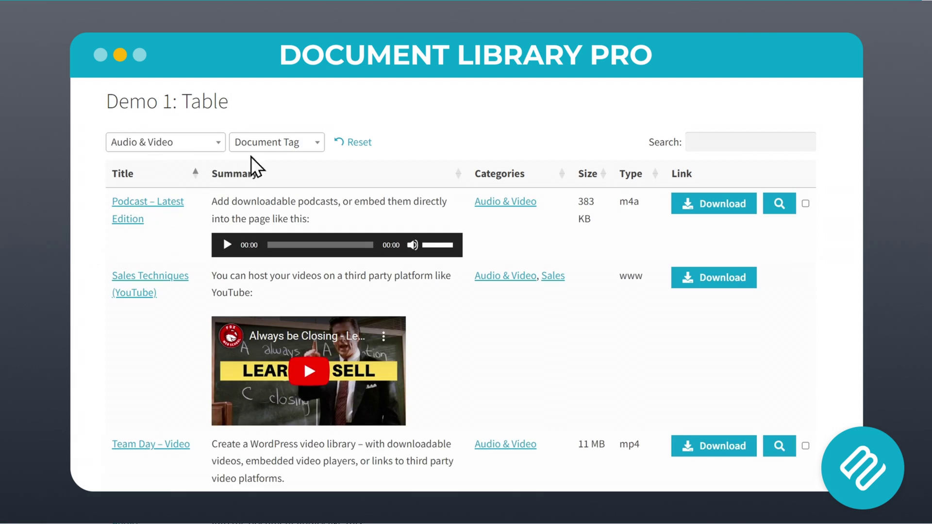
- Filter the document table by tag, first Presentations, then Video
left_click(292, 145)
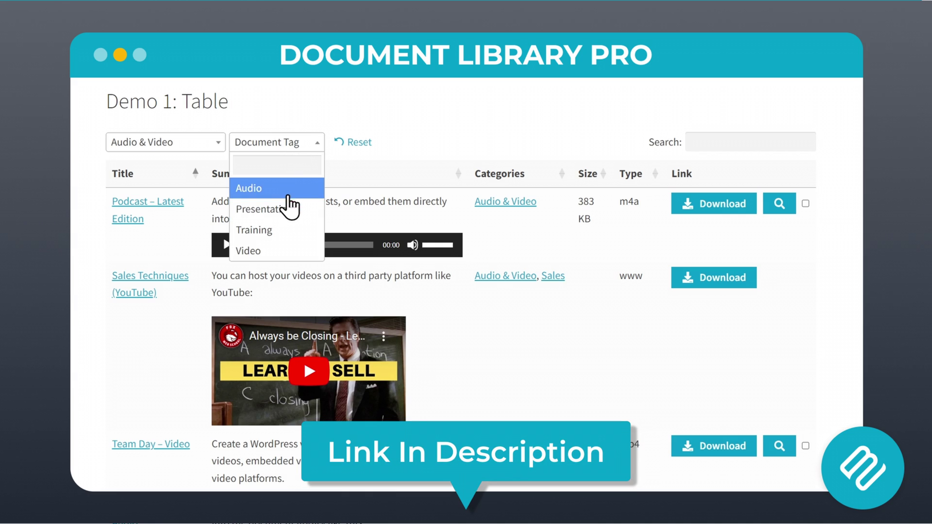
left_click(286, 210)
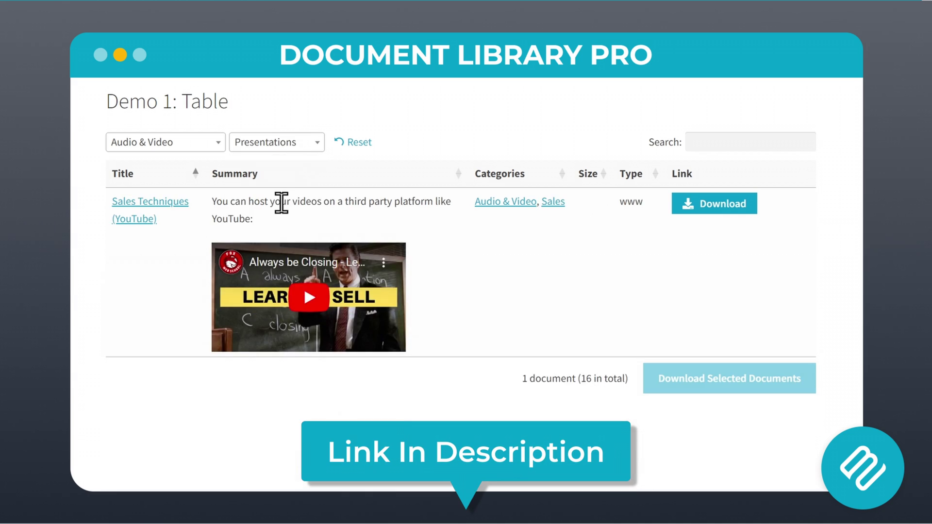
left_click(294, 144)
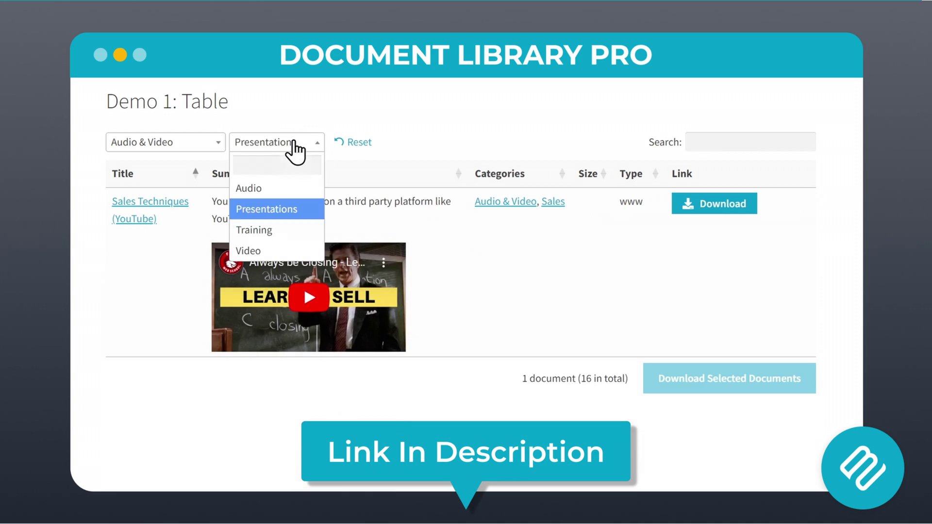
left_click(267, 250)
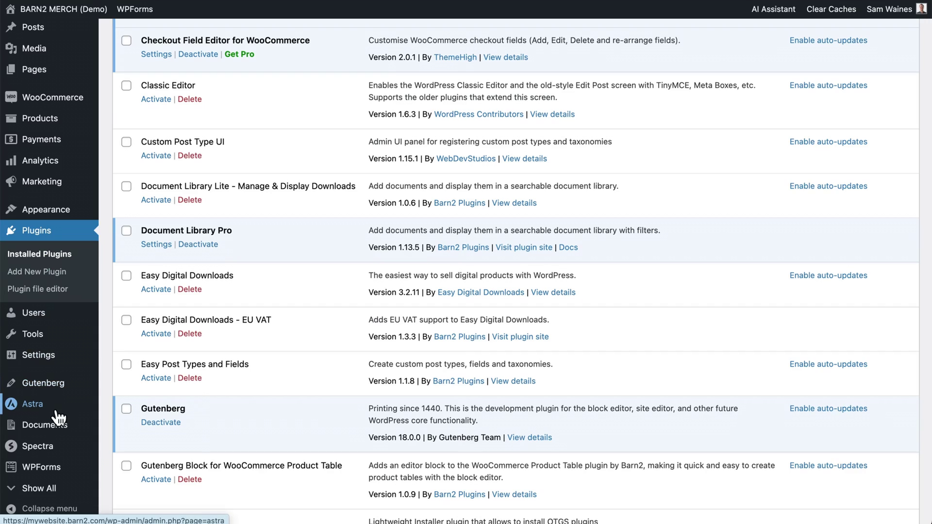
- Create a new document via Documents > Add New and look through the blank editor
mouse_move(49, 433)
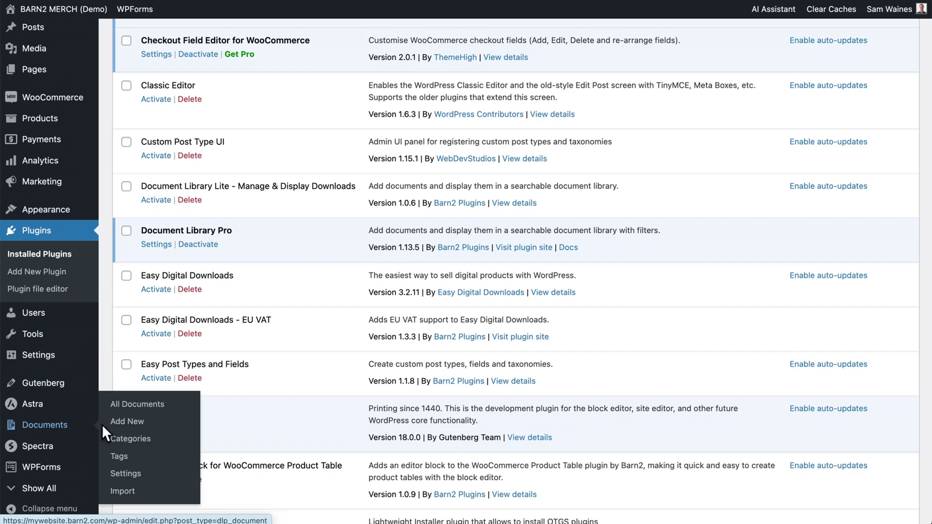
left_click(124, 424)
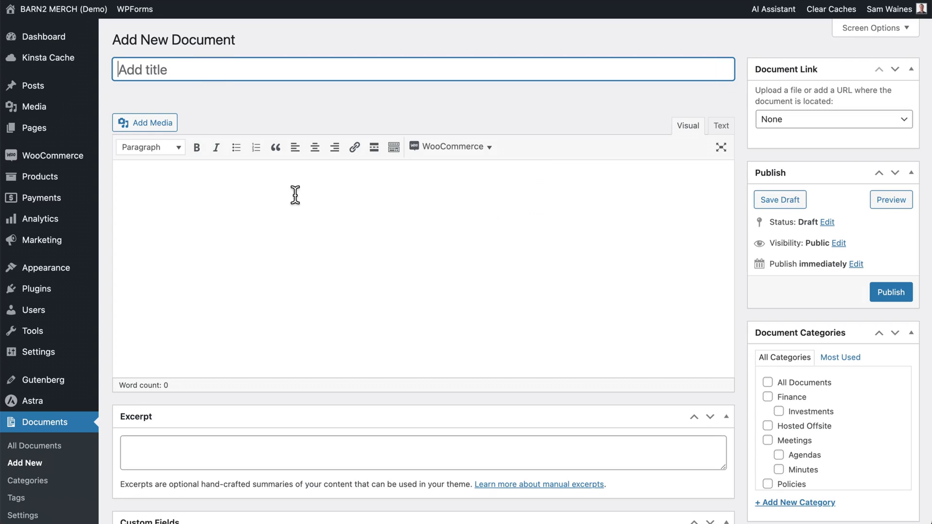
scroll(257, 252, "down", 5)
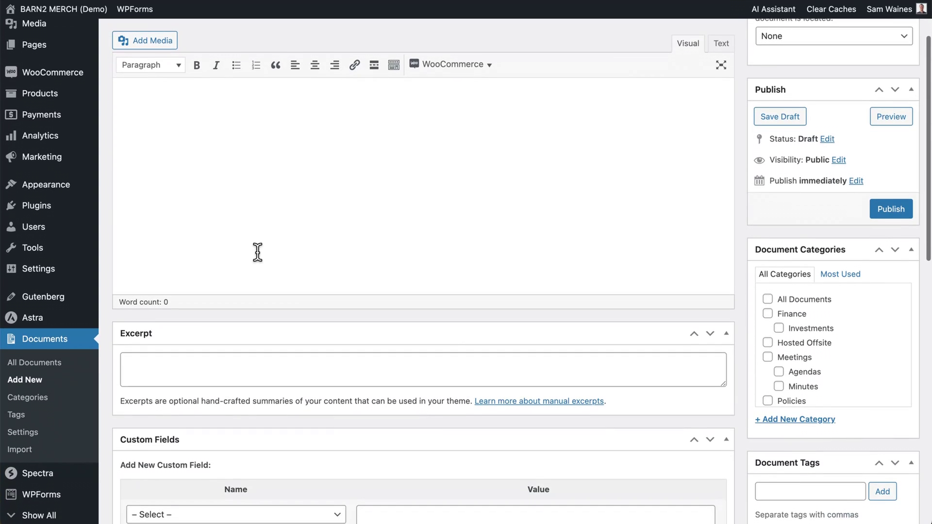
scroll(257, 252, "down", 5)
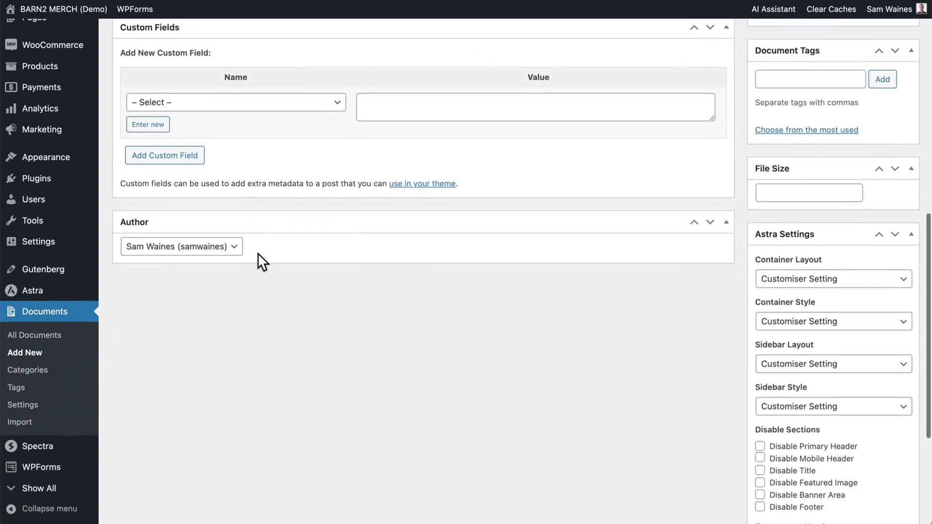
scroll(258, 252, "up", 5)
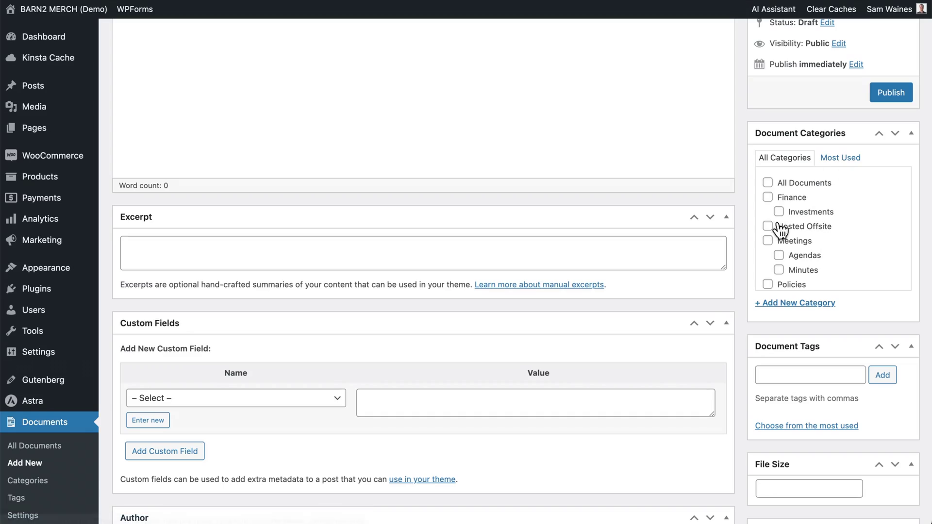
scroll(829, 234, "down", 1)
scroll(829, 234, "down", 2)
scroll(829, 234, "up", 4)
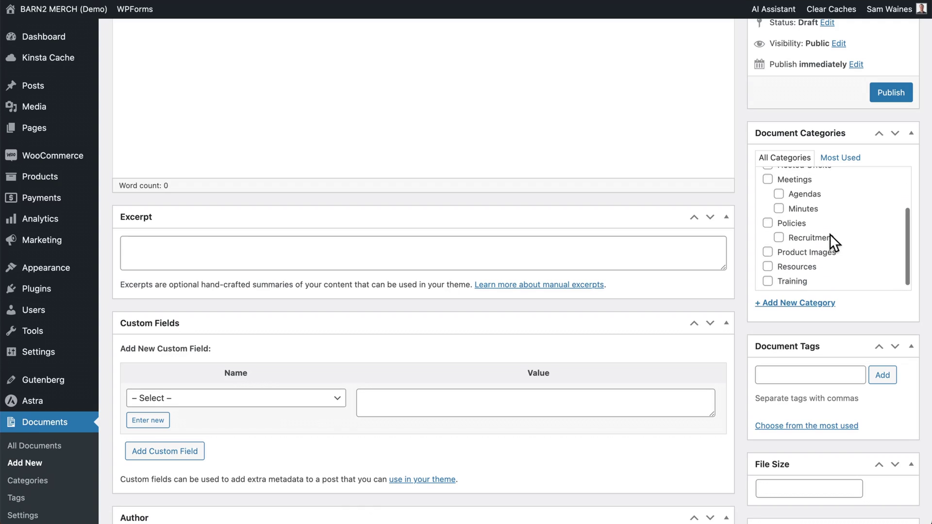
scroll(830, 234, "down", 3)
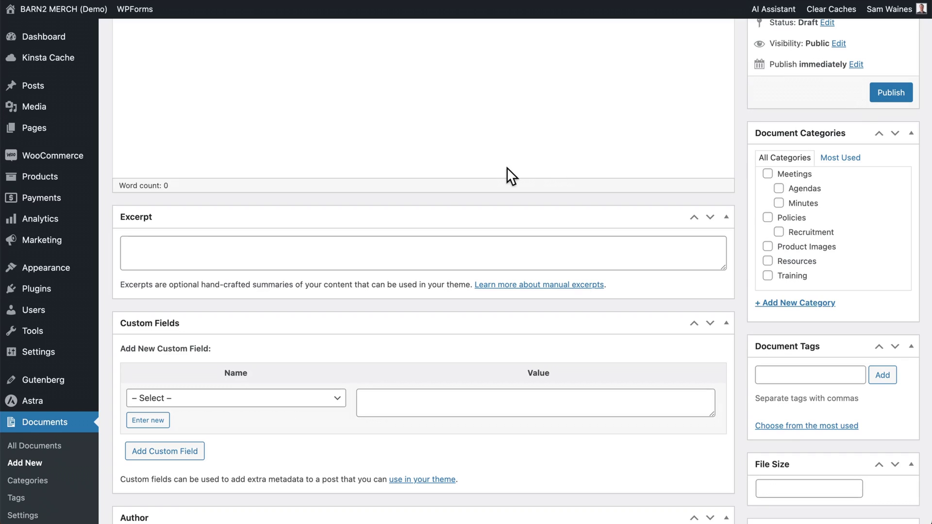
scroll(237, 227, "down", 3)
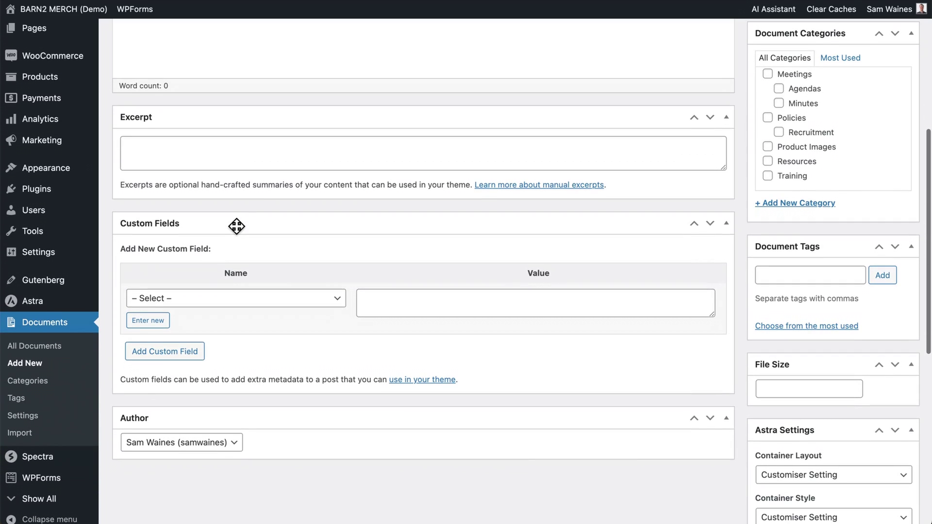
- Import Care Instructions, Assembly Instructions and Product User Manual PDFs from the Demo Site folder as documents
left_click(19, 433)
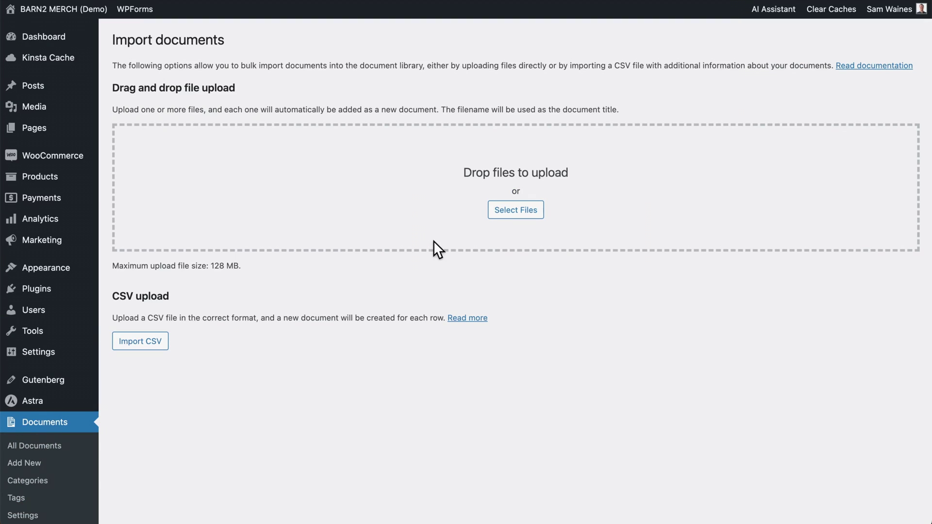
left_click(515, 214)
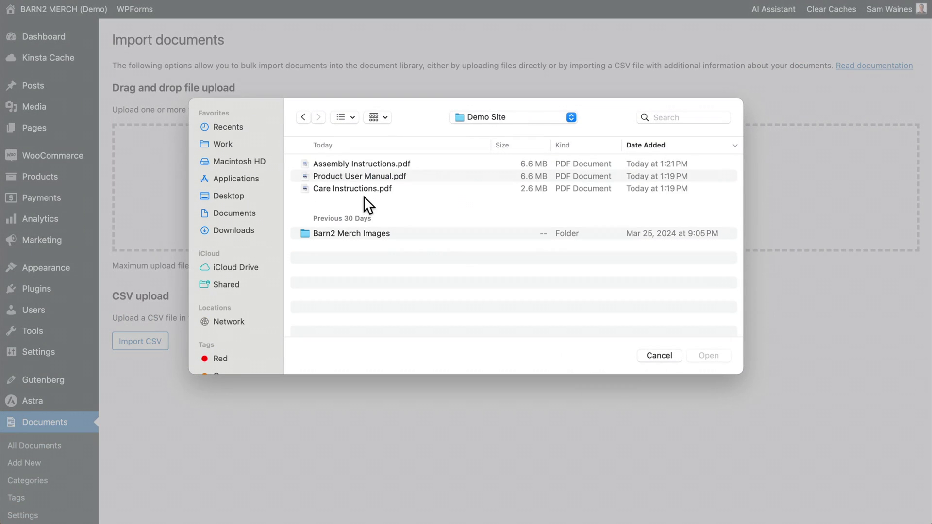
left_click_drag(364, 197, 364, 169)
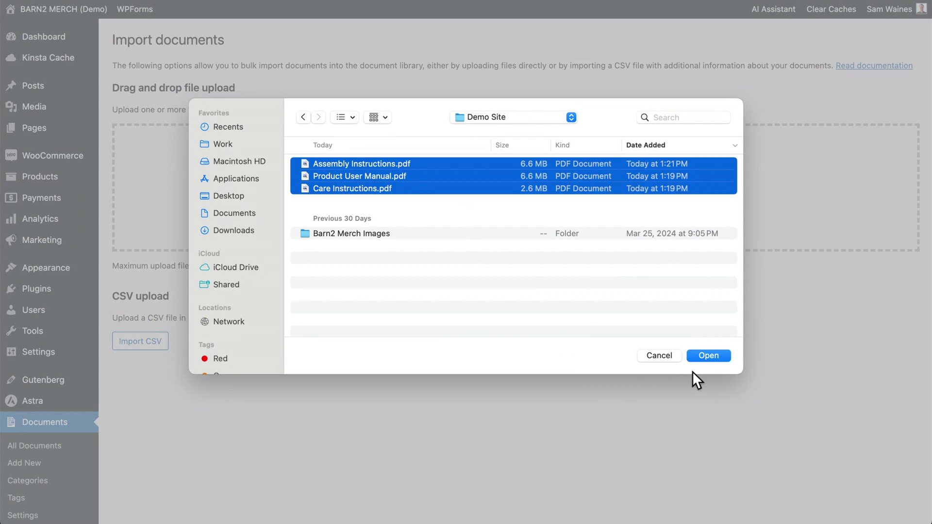
left_click(714, 358)
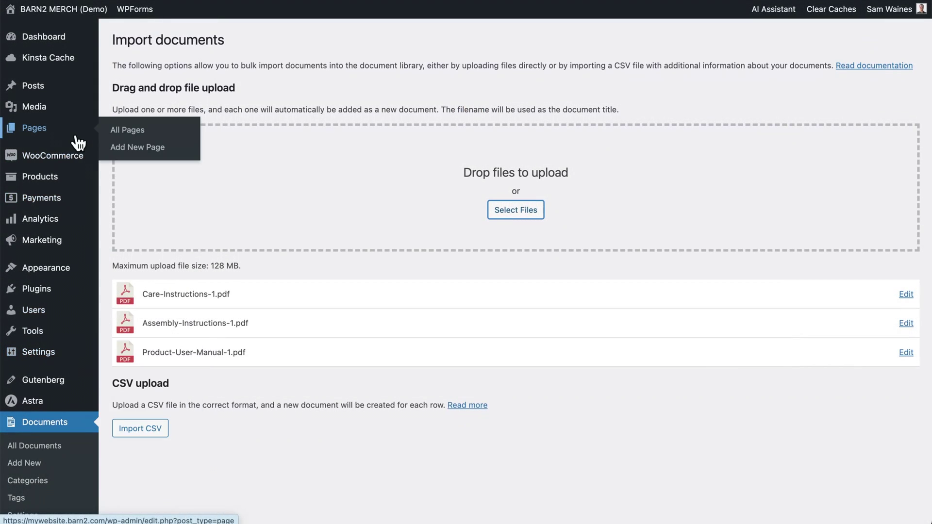
- In the Media Library list view, check the Care Instructions, Product User Manual and Assembly Instructions PDFs
mouse_move(55, 115)
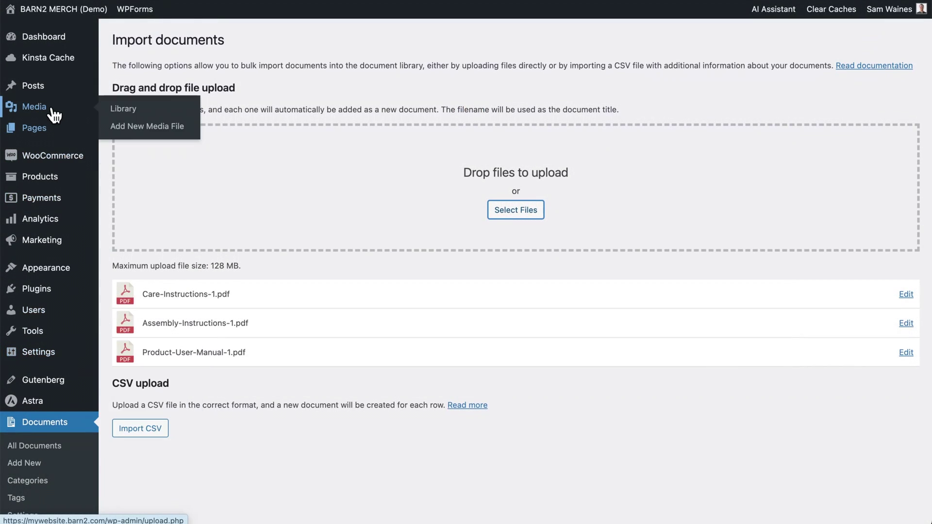
left_click(124, 111)
left_click(129, 76)
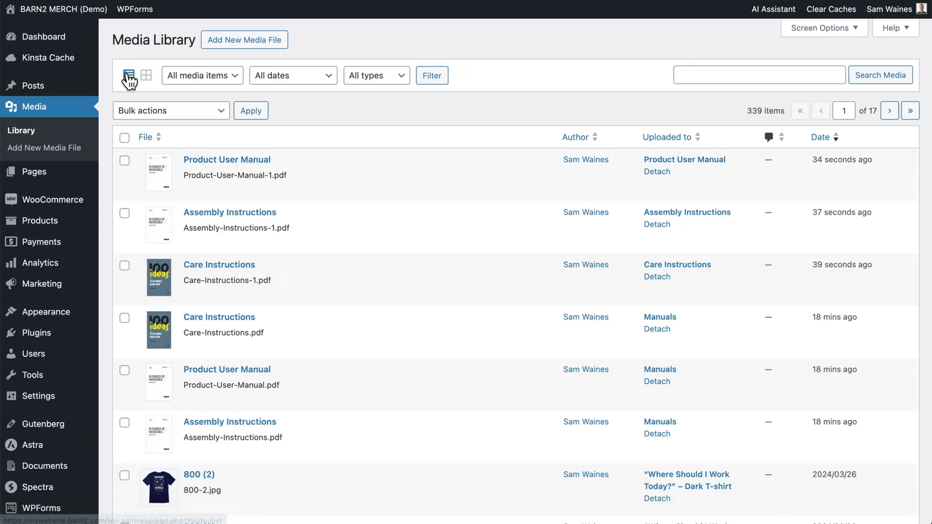
left_click(125, 318)
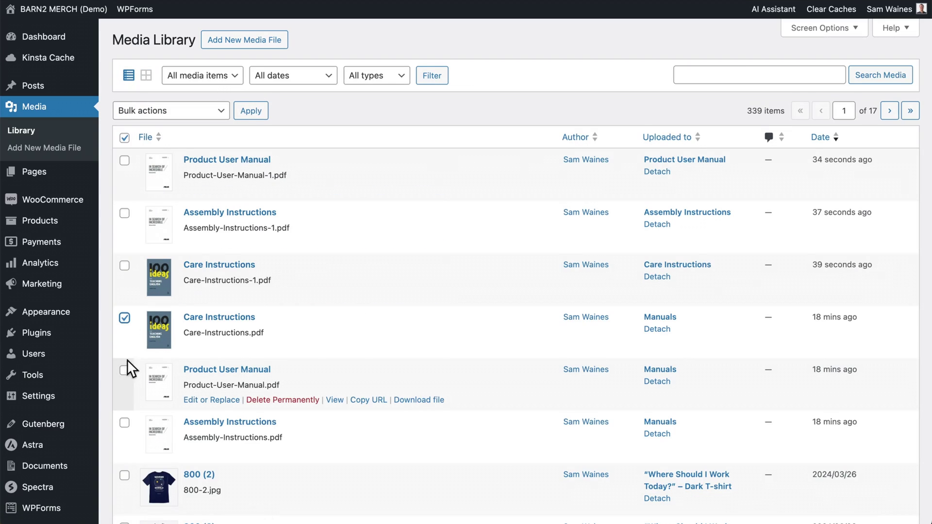
left_click(124, 370)
left_click(124, 423)
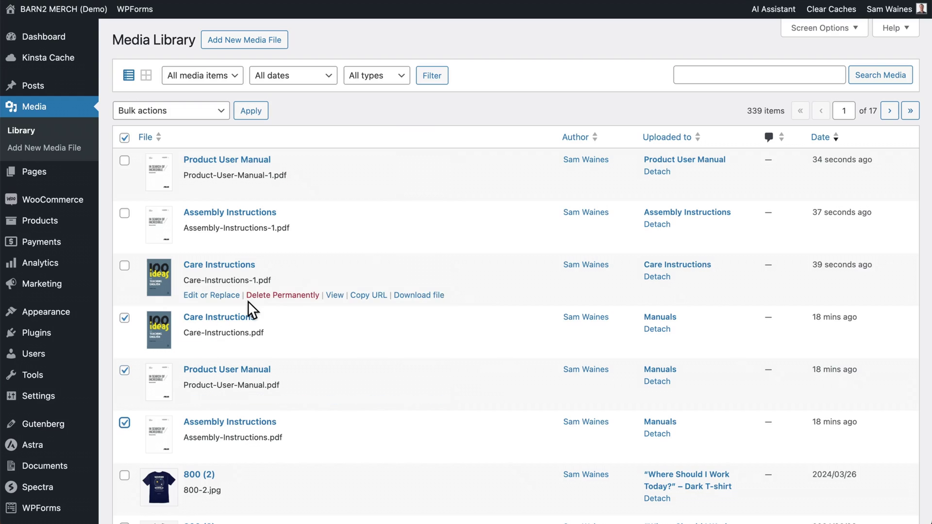
- Apply the 'Add to document library' bulk action and view All Documents
left_click(225, 116)
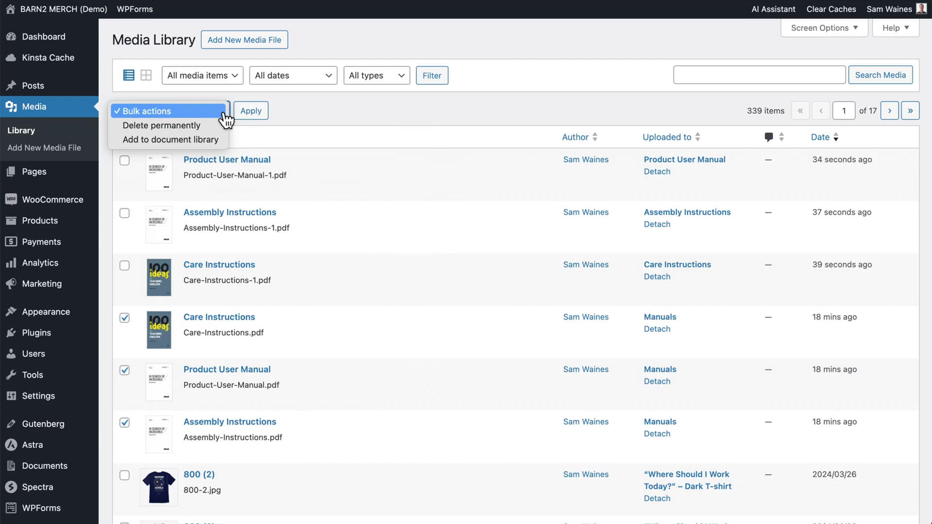
left_click(205, 141)
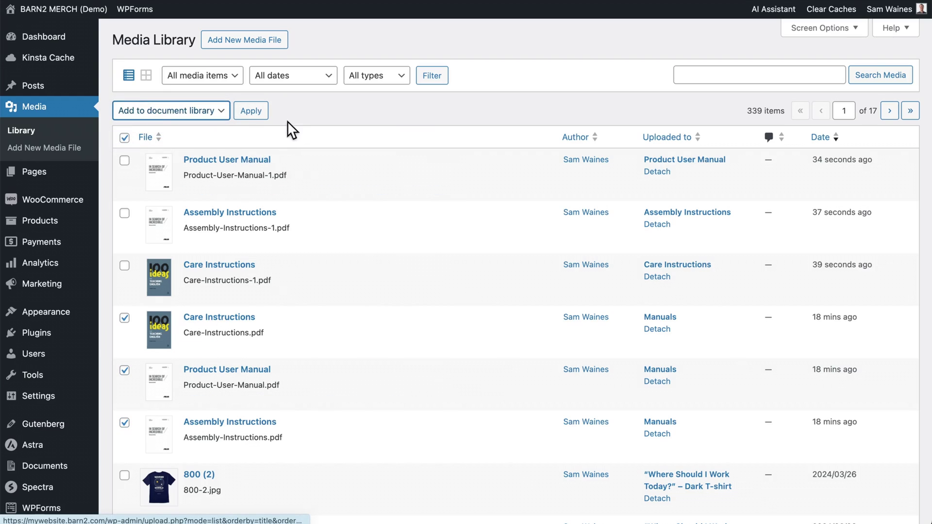
left_click(264, 124)
mouse_move(45, 467)
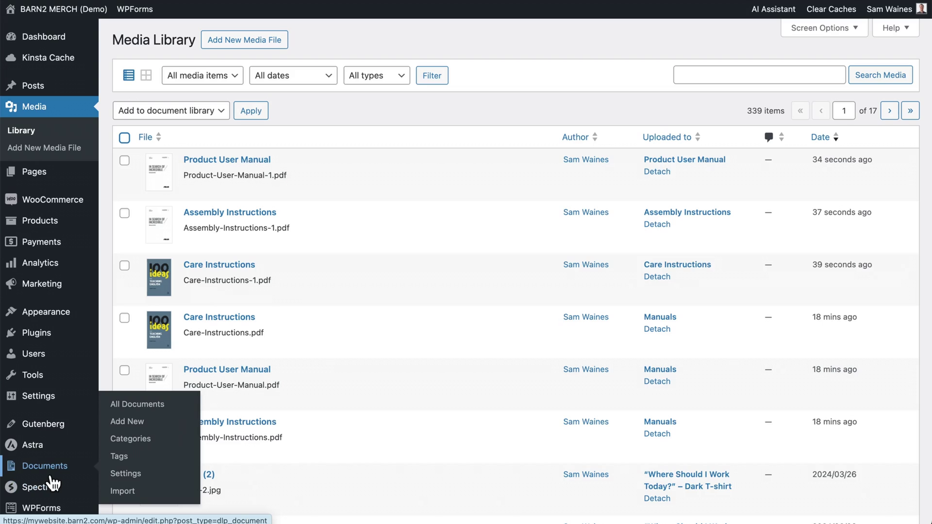
left_click(152, 409)
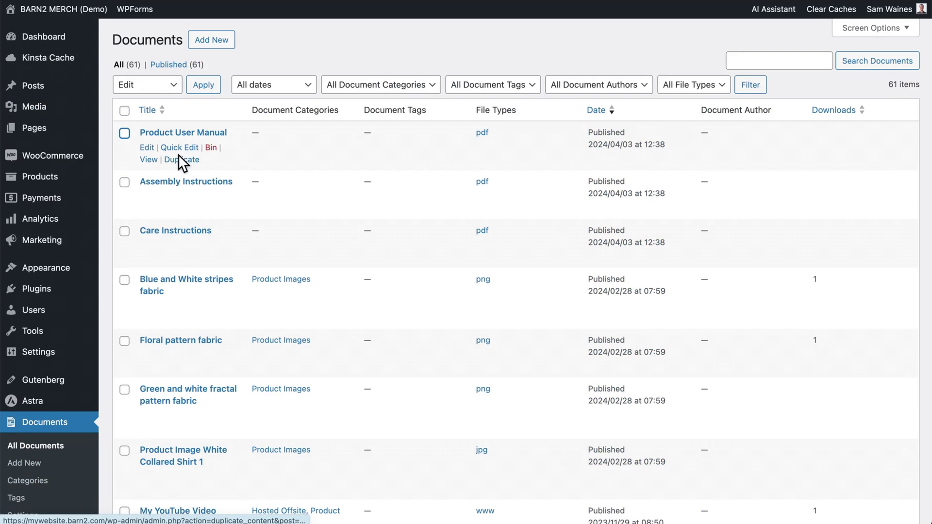
- Give Product User Manual a new Drinkware document category and update it
left_click(148, 148)
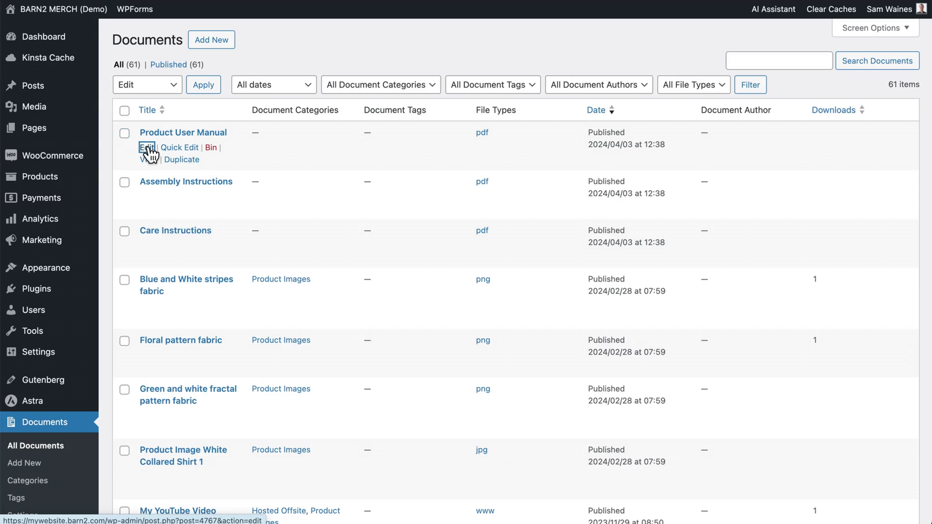
scroll(831, 293, "down", 6)
scroll(831, 294, "up", 2)
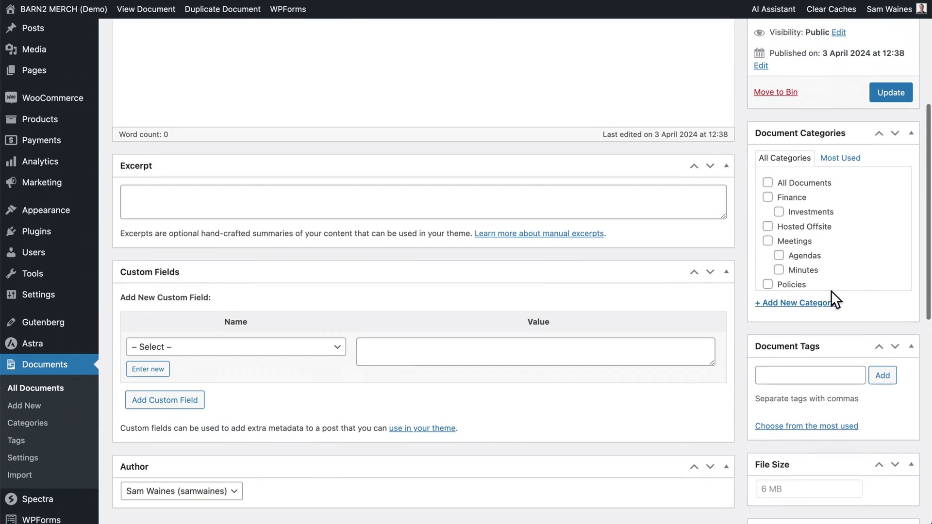
left_click(802, 305)
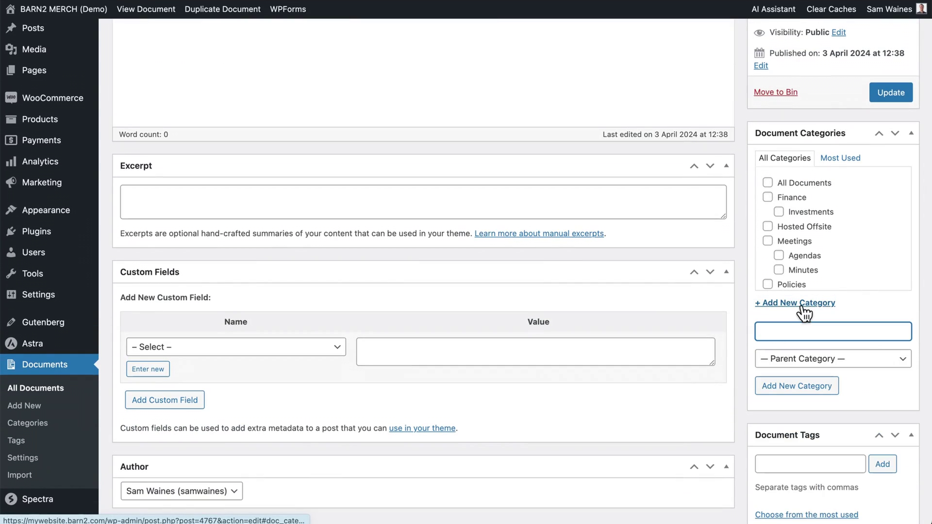
type("Drinkware")
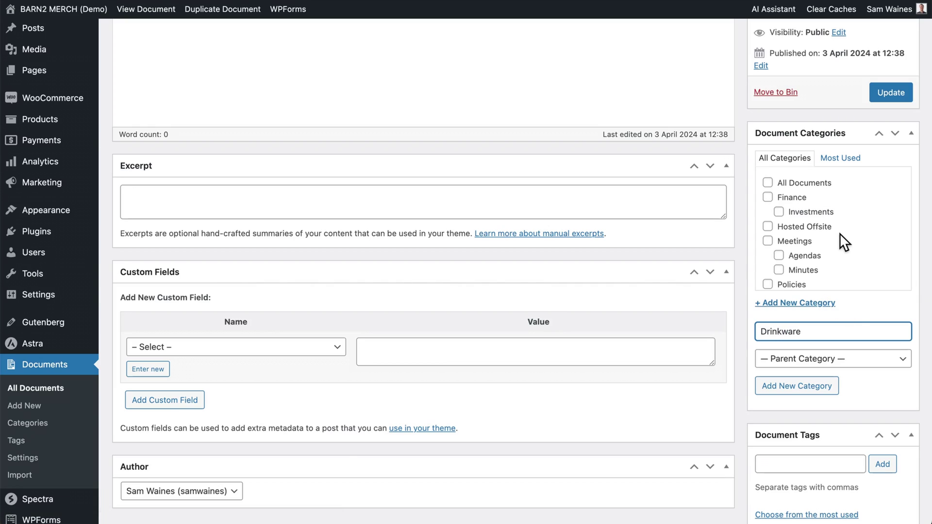
key("Return")
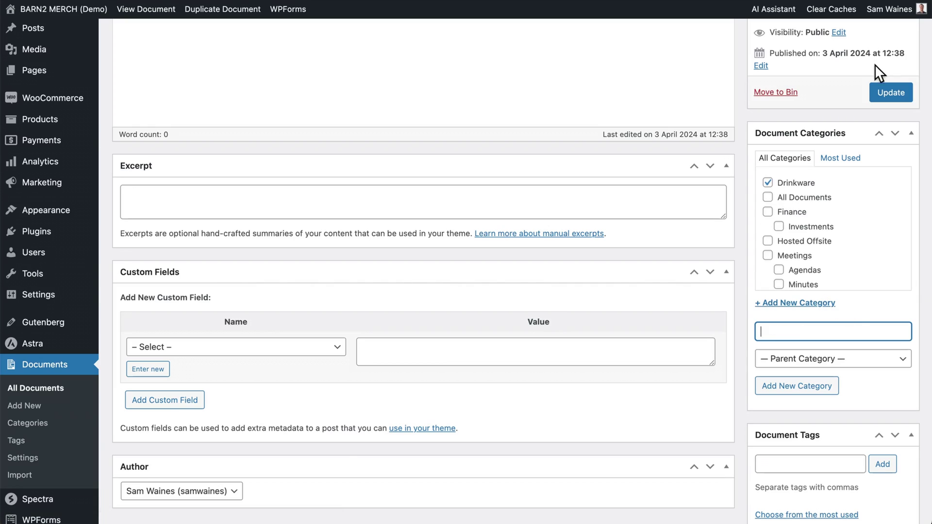
left_click(884, 93)
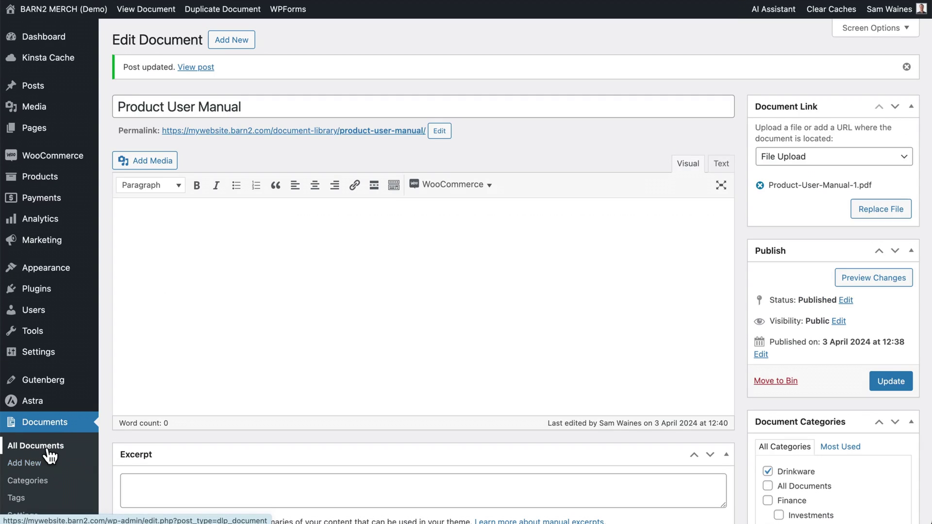
- Bulk edit Assembly Instructions and Care Instructions into the Drinkware category
left_click(48, 451)
left_click(124, 182)
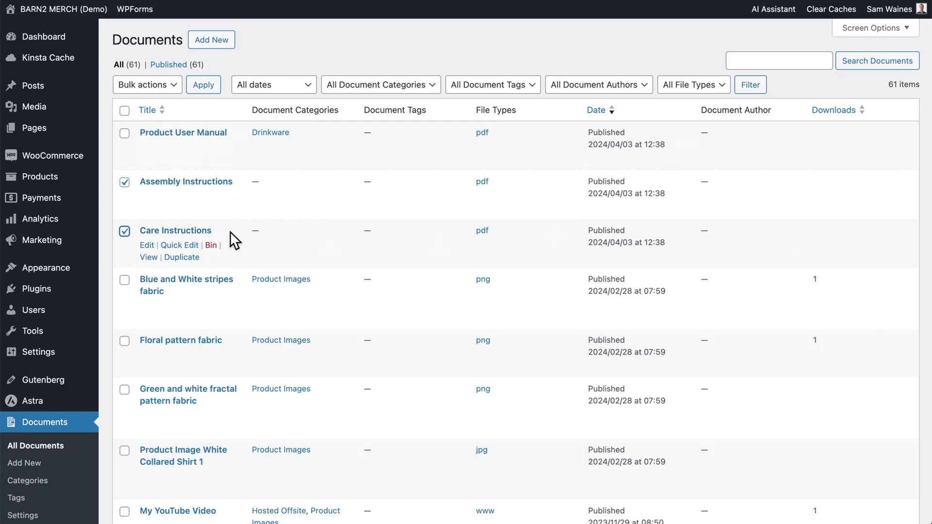
left_click(170, 85)
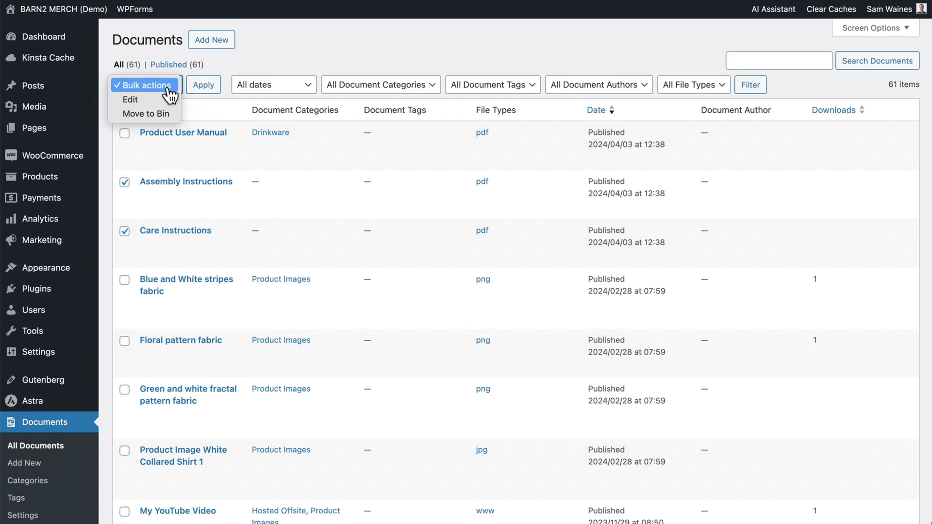
left_click(152, 102)
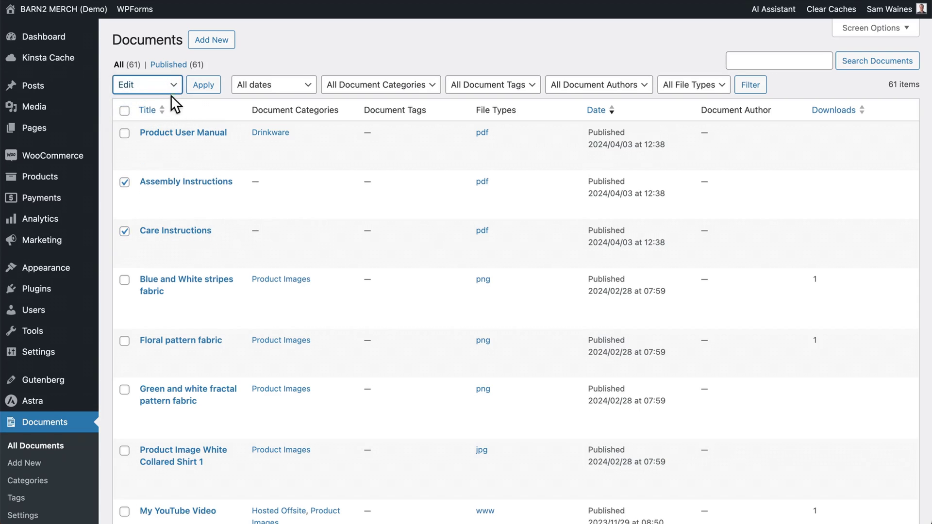
left_click(199, 86)
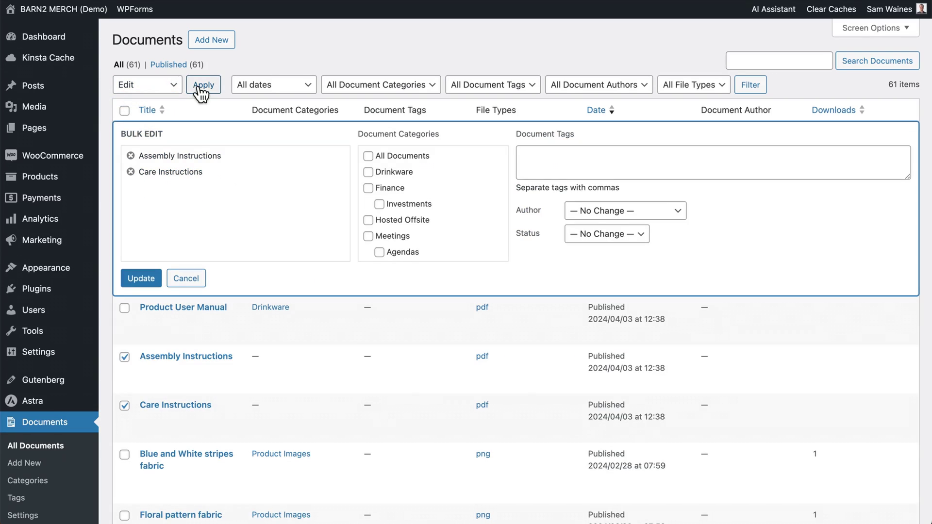
left_click(369, 172)
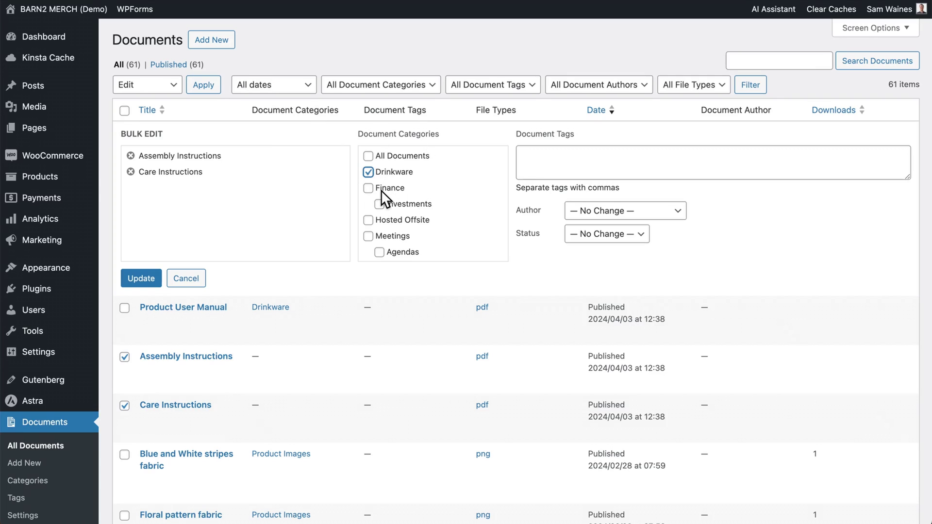
left_click(150, 278)
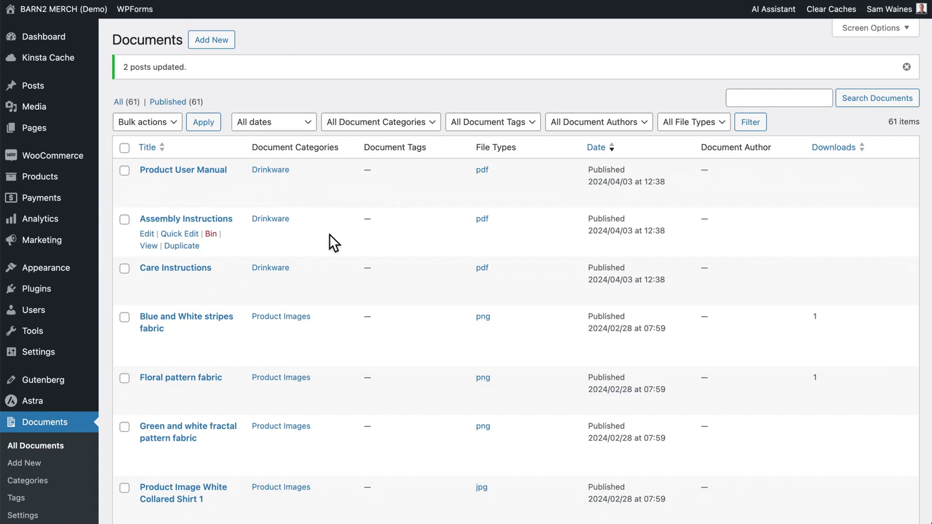
mouse_move(71, 386)
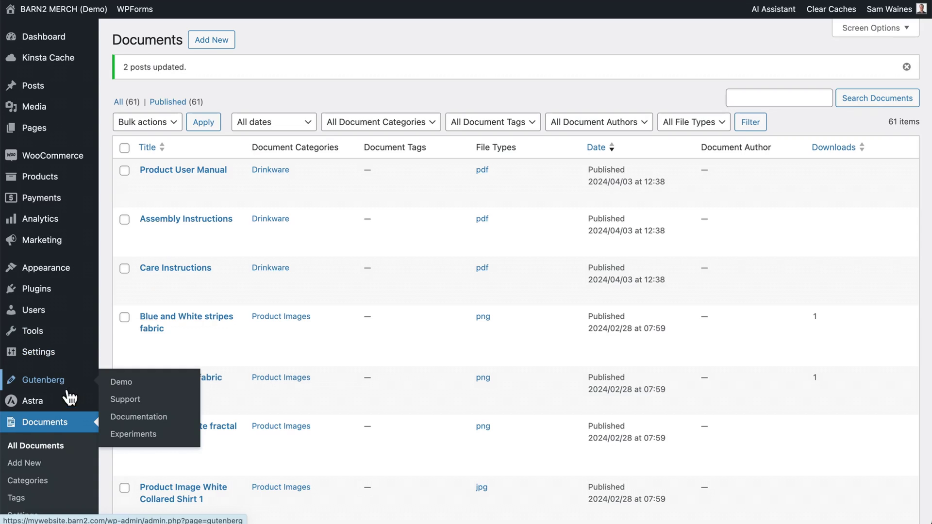
scroll(44, 412, "down", 3)
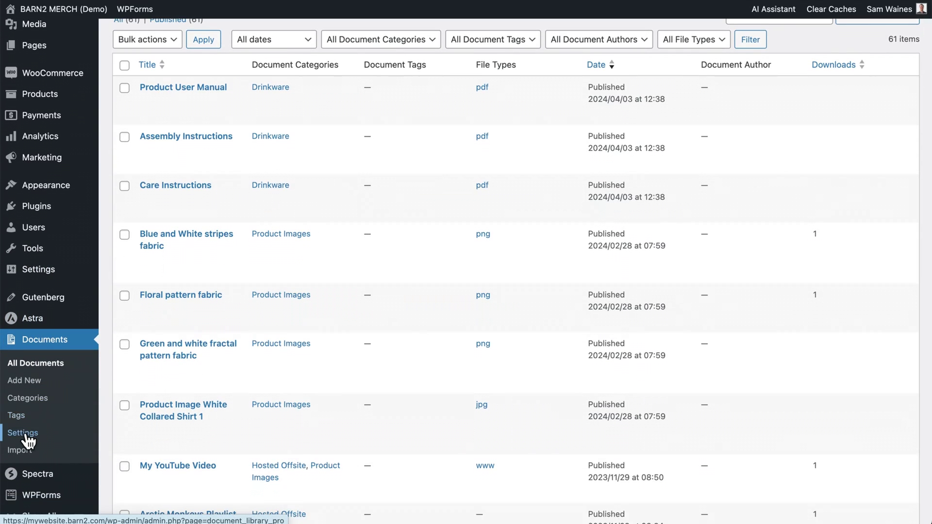
- Set the Document Tables columns to 'title, description, link' and save
left_click(25, 434)
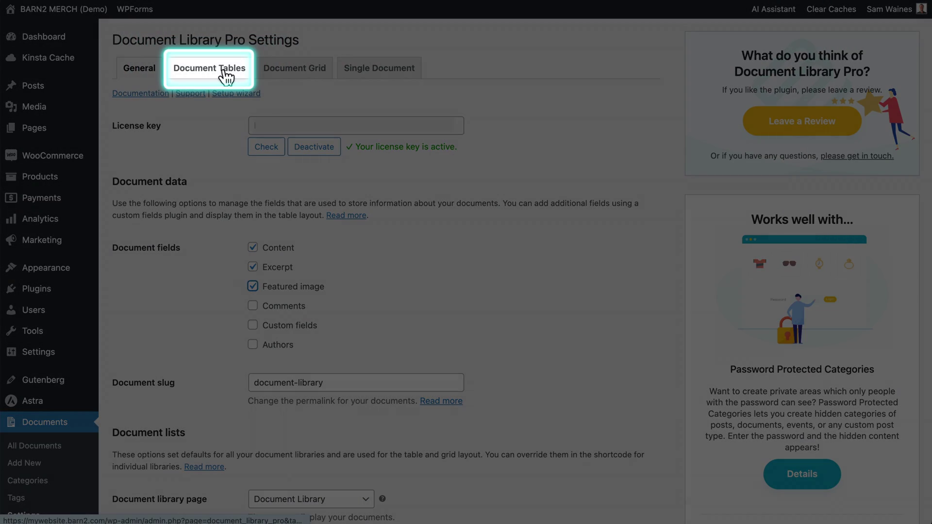
left_click(226, 75)
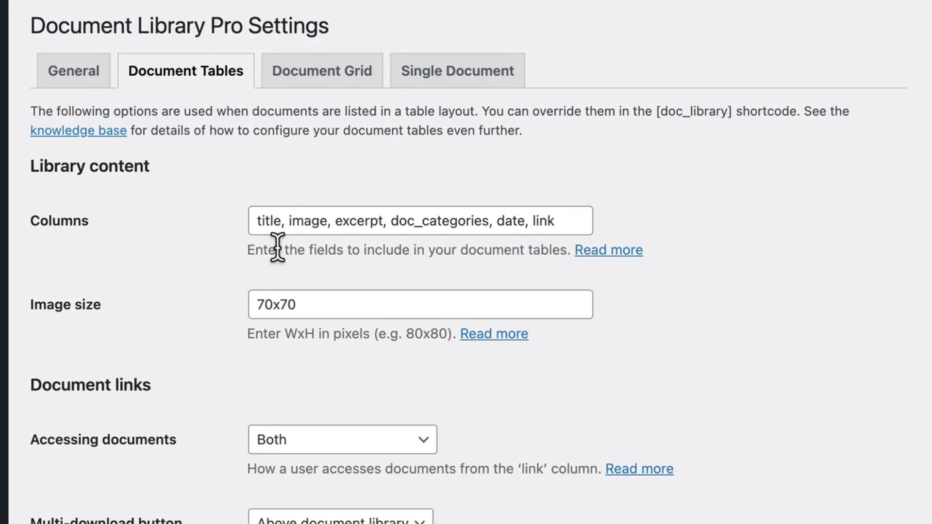
left_click(331, 221)
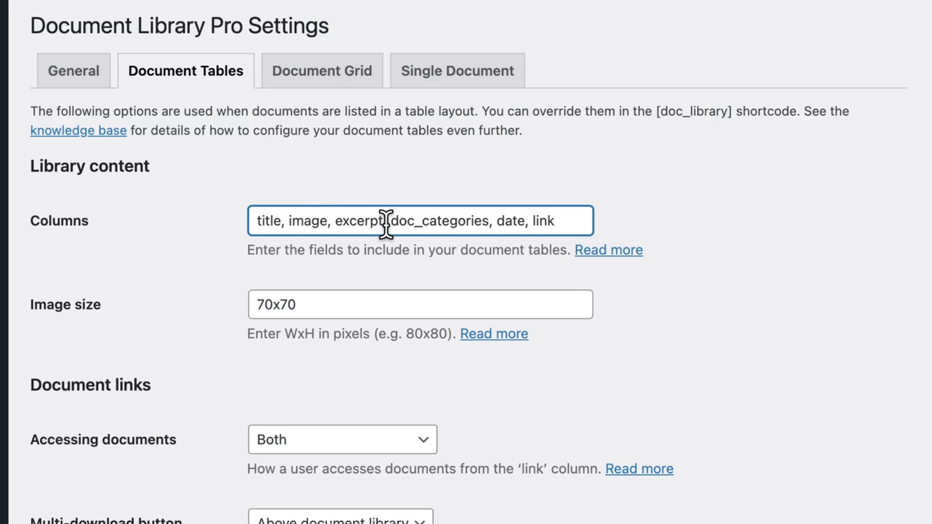
left_click_drag(386, 223, 288, 224)
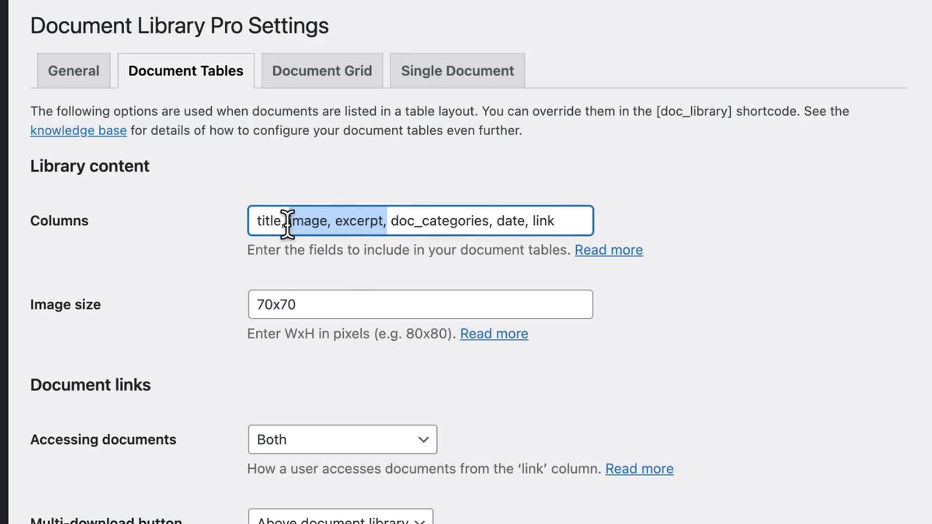
key("BackSpace")
key("shift+End")
type("description, link")
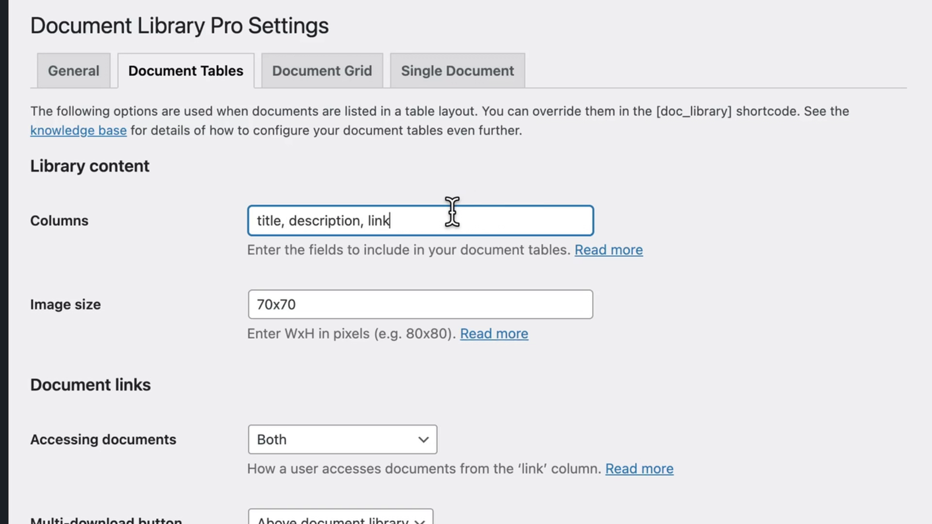
scroll(503, 219, "down", 1)
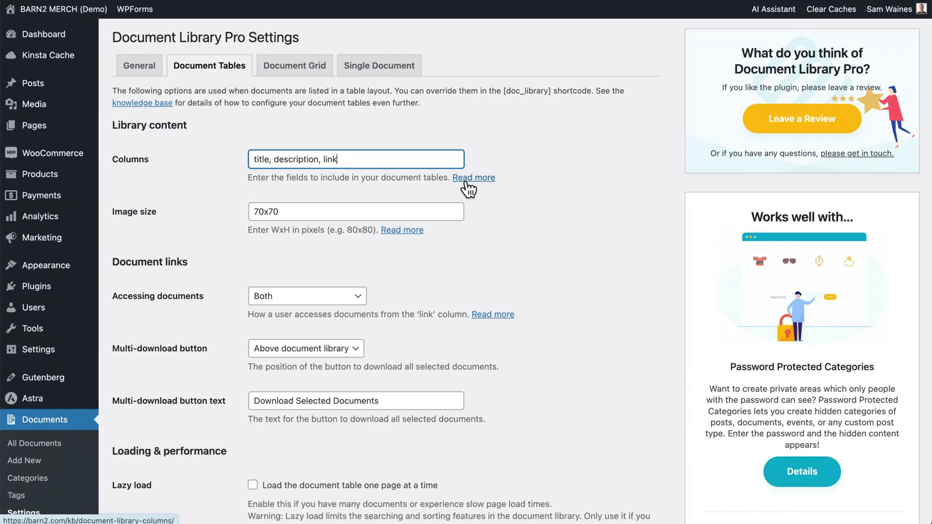
scroll(529, 155, "down", 8)
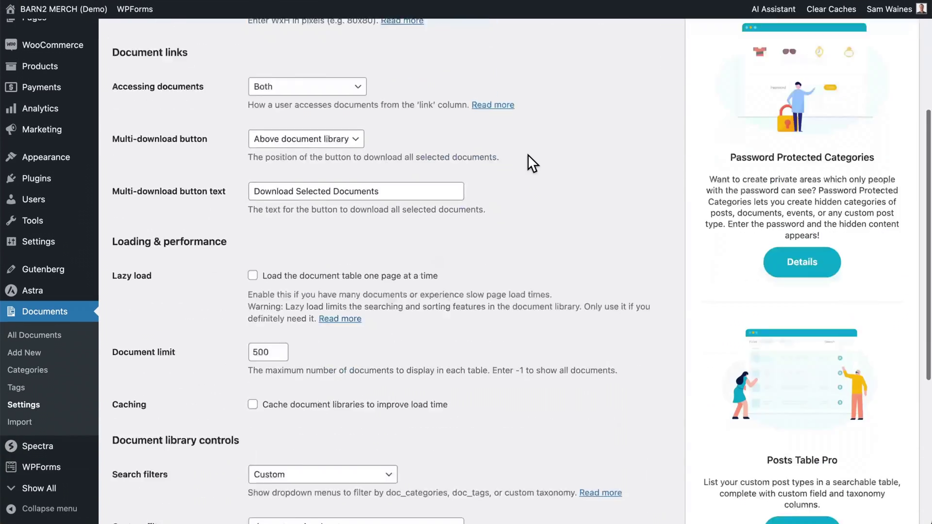
scroll(529, 155, "down", 3)
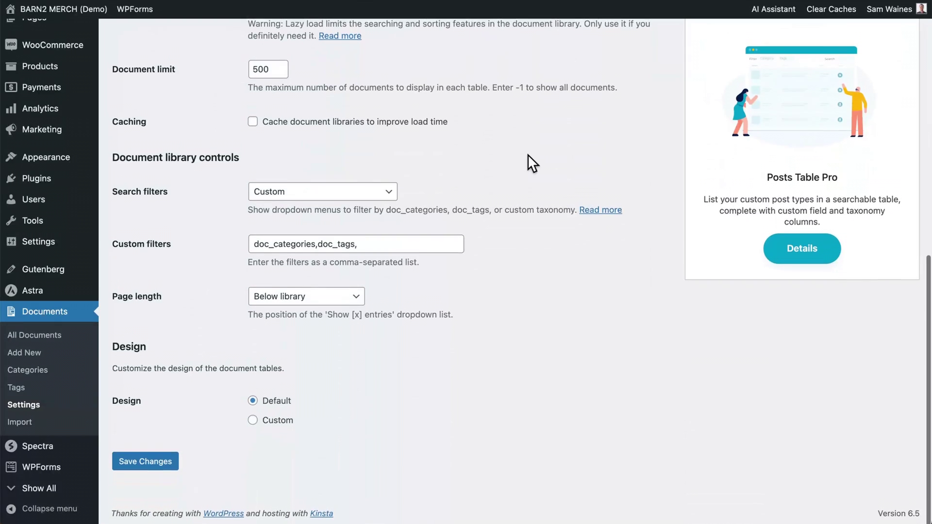
left_click(164, 470)
- Set Search filters to Disabled and save the settings again
left_click(321, 193)
left_click(316, 277)
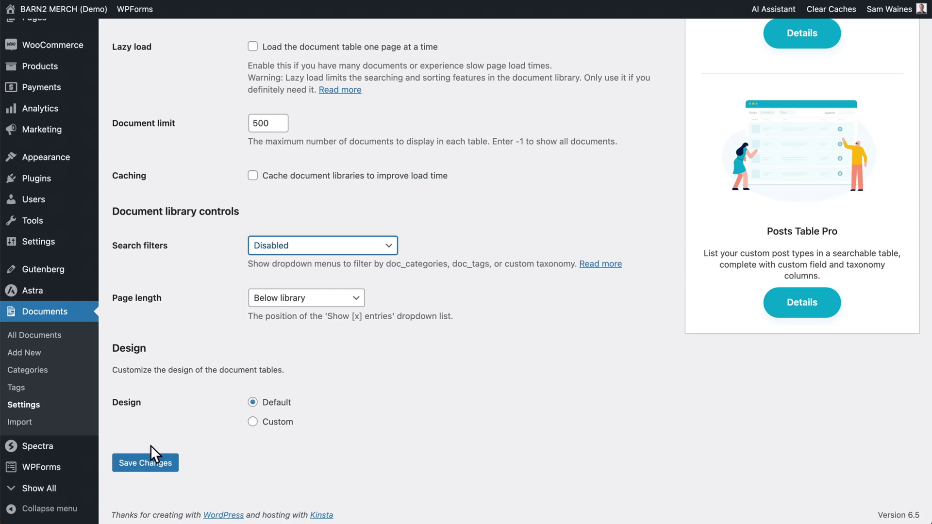
left_click(143, 465)
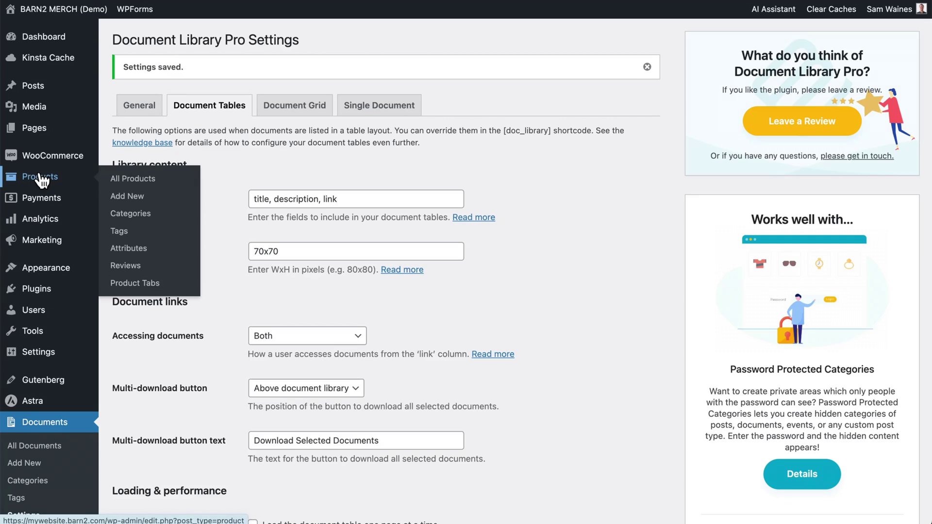
- Replace the Manuals tab content with [doc_library doc_category="drinkware"] and update it
left_click(141, 287)
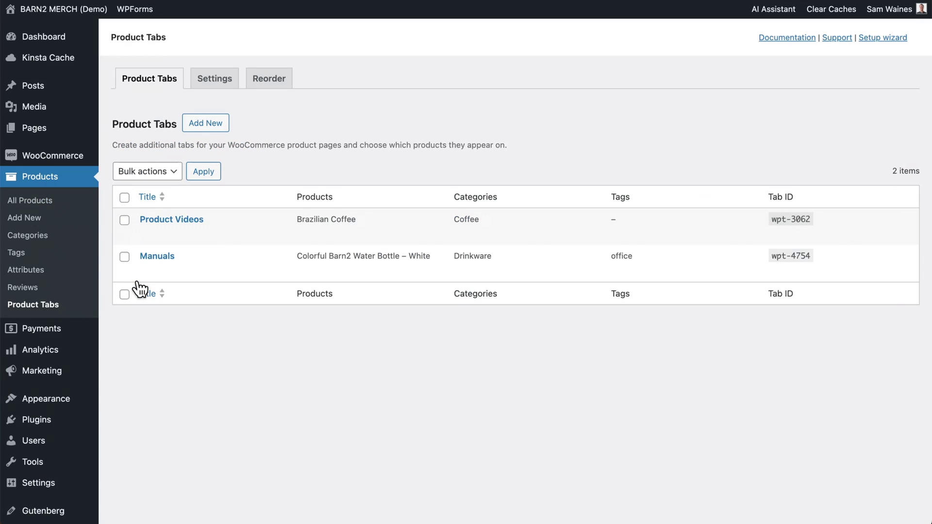
left_click(147, 272)
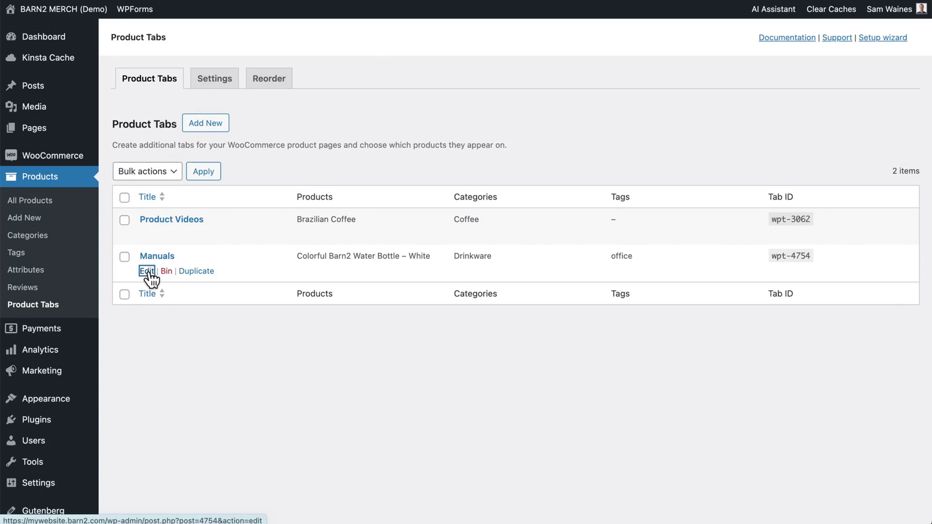
left_click_drag(383, 165, 121, 161)
key("BackSpace")
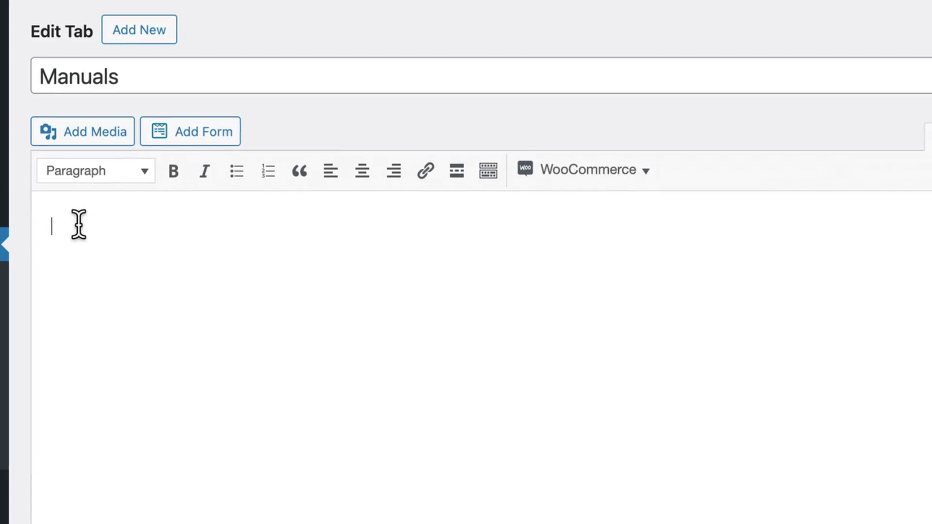
type("[doc_library doc_category=\"drinkware\"]")
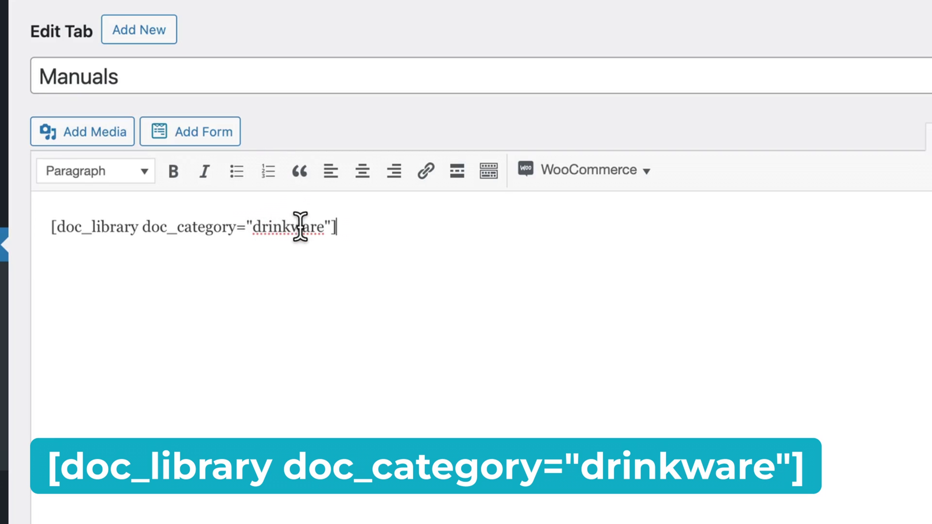
left_click_drag(253, 226, 325, 223)
left_click(365, 221)
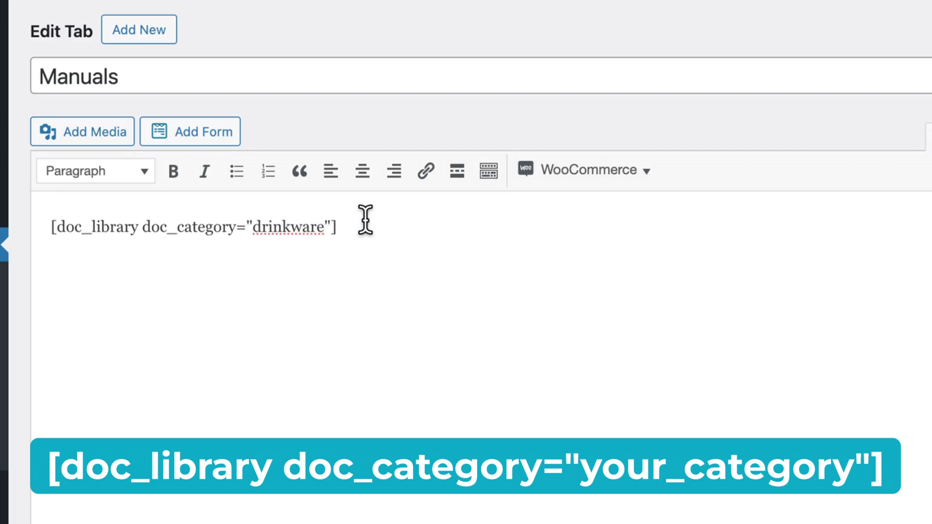
scroll(365, 221, "down", 2)
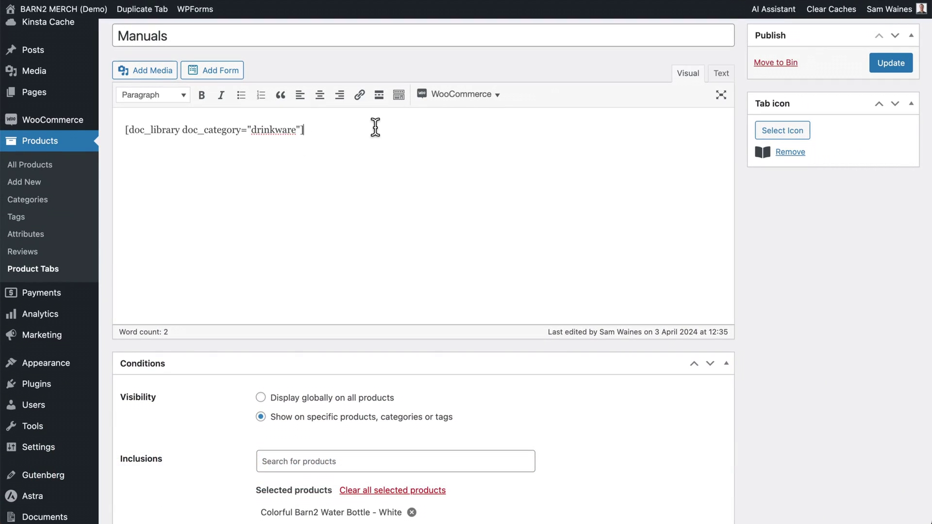
scroll(375, 127, "down", 2)
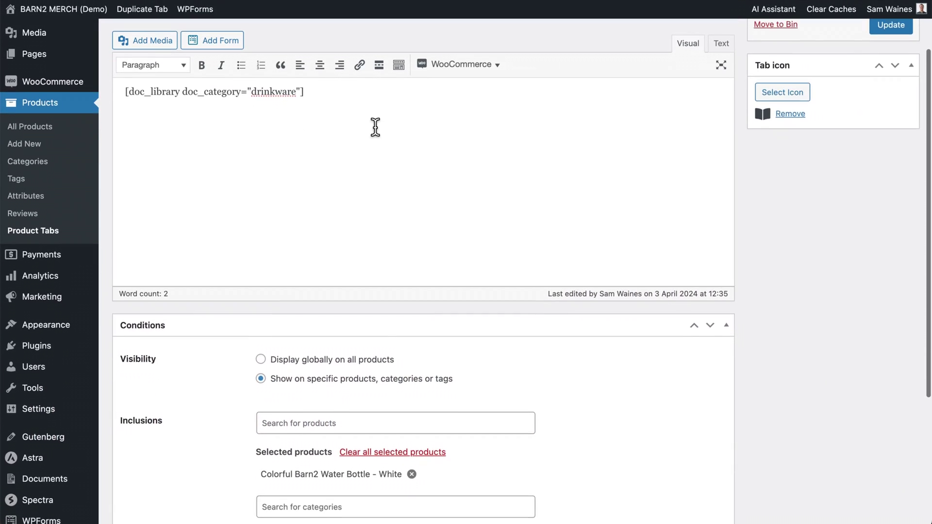
scroll(376, 127, "up", 4)
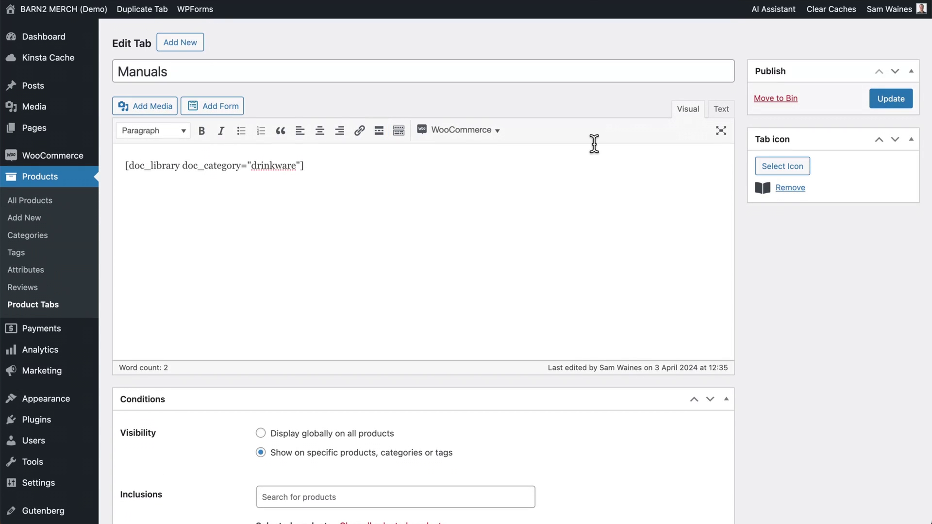
left_click(881, 103)
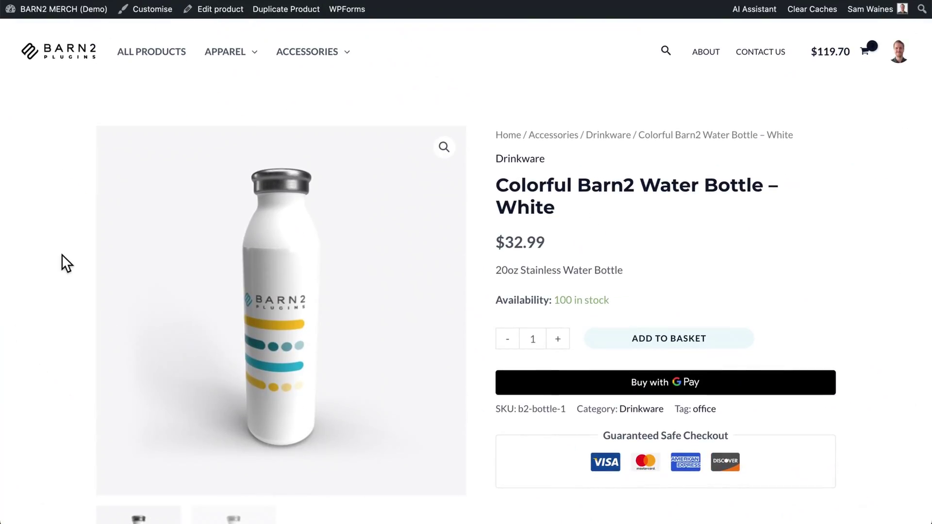
- On the water bottle page's Manuals table, tick Care Instructions for download
scroll(63, 254, "down", 9)
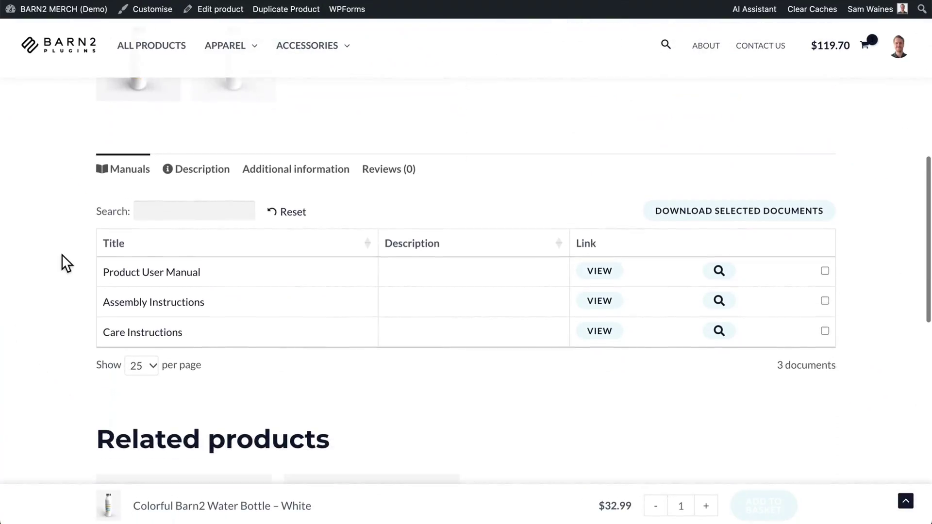
scroll(62, 255, "down", 1)
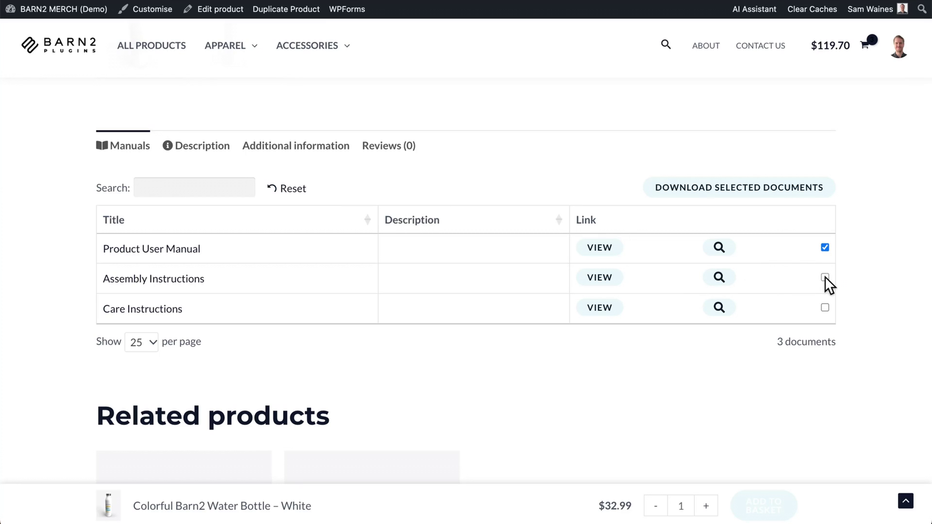
left_click(825, 307)
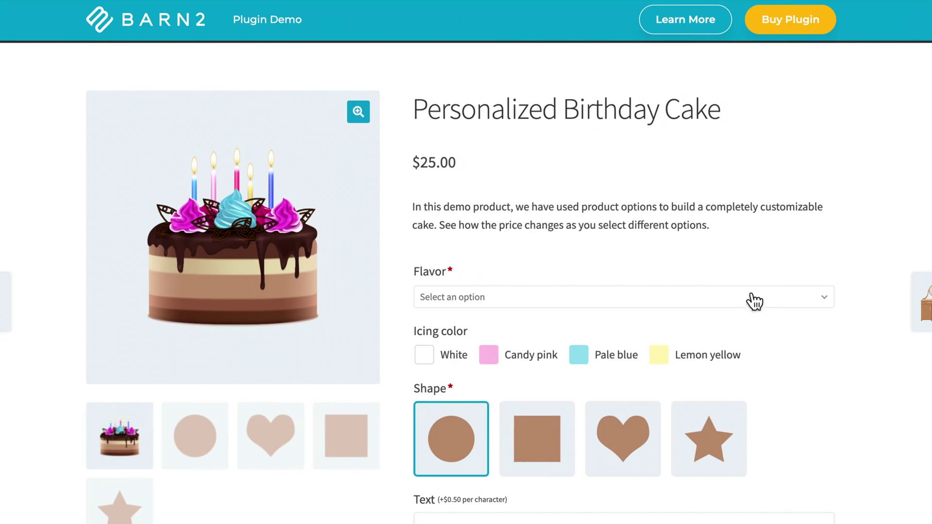
- Order the demo cake with Chocolate flavour, White icing, a birthday message and an uploaded screenshot photo
left_click(749, 302)
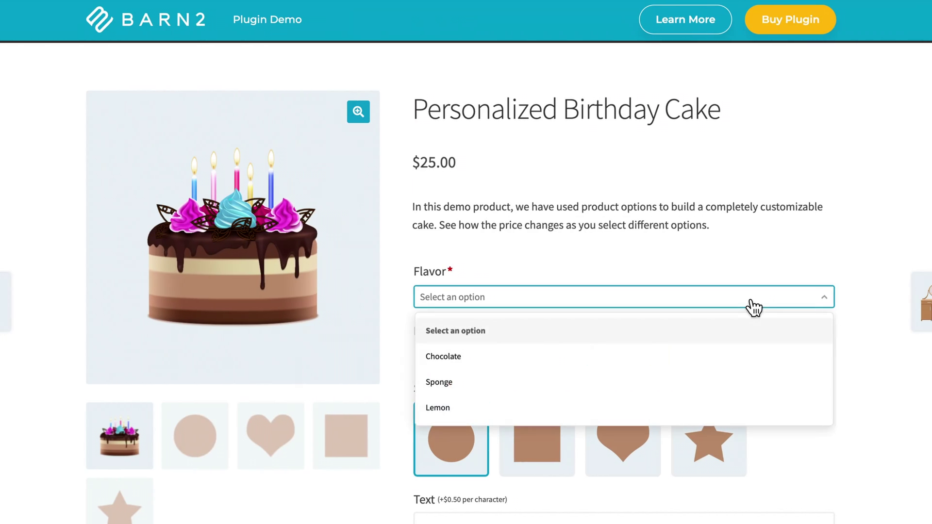
left_click(596, 350)
left_click(425, 360)
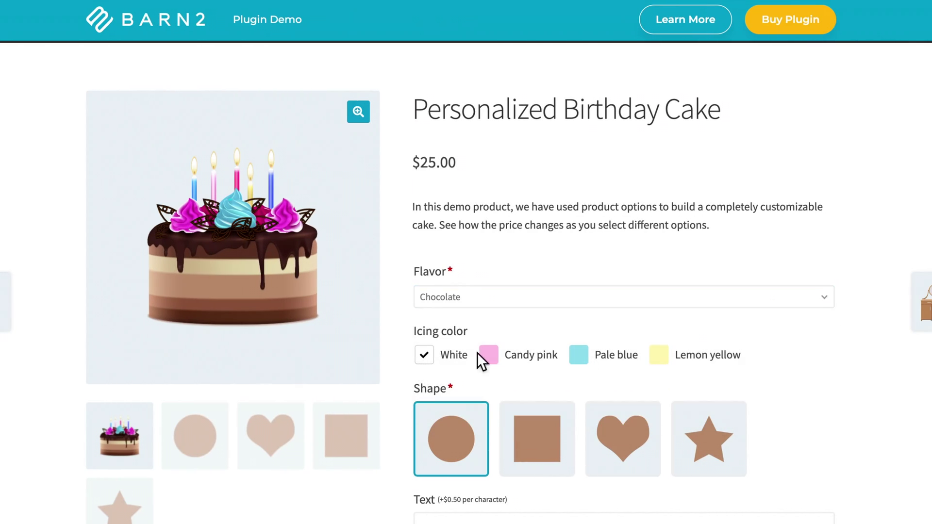
scroll(691, 330, "down", 5)
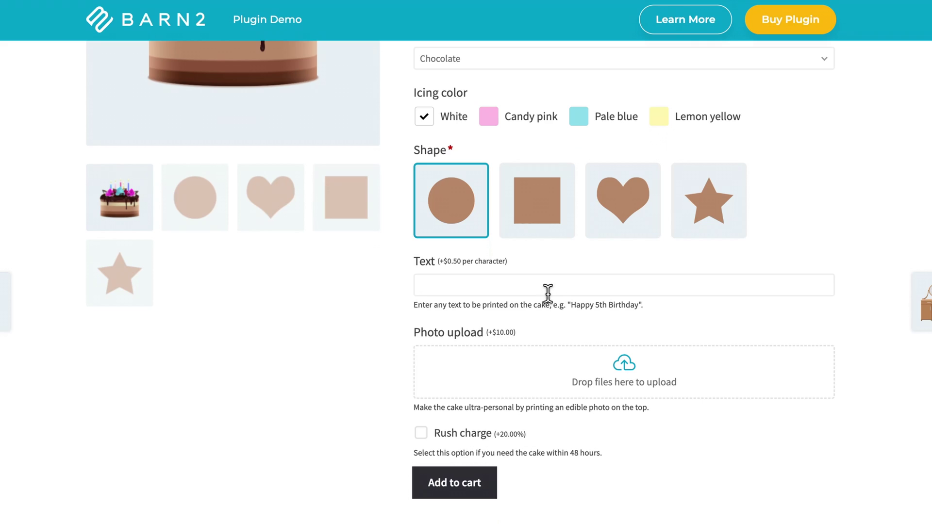
left_click(548, 291)
type("Happy Birthday Sam!")
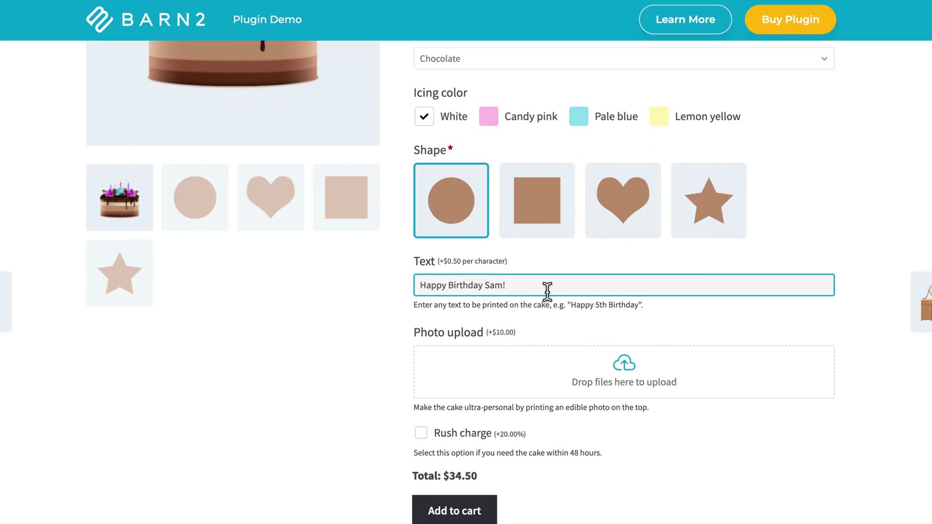
left_click(609, 371)
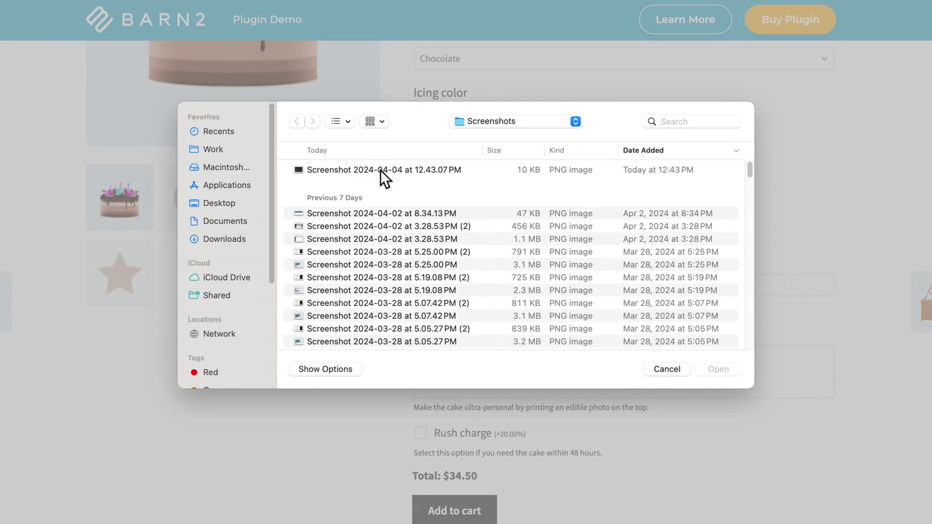
left_click(380, 169)
left_click(718, 369)
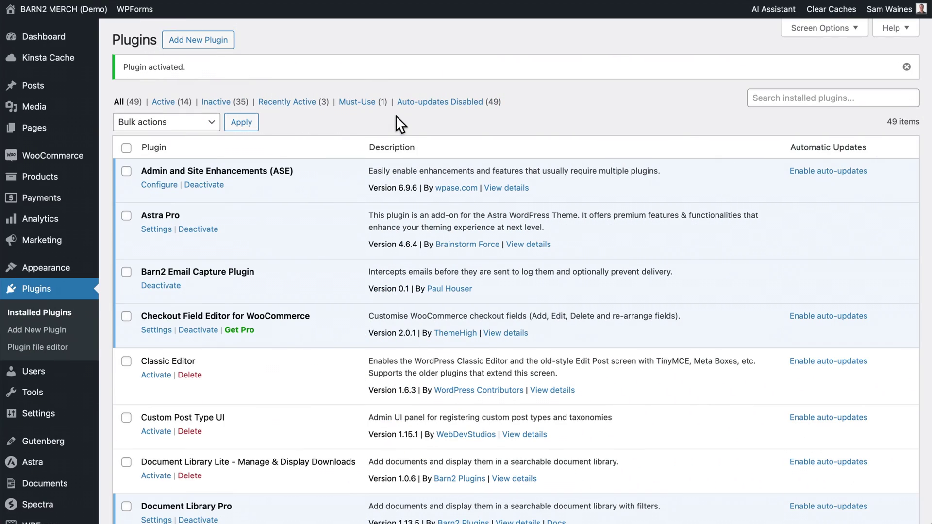
- Create a new product option group named 'File Upload' with Display ticked
mouse_move(34, 177)
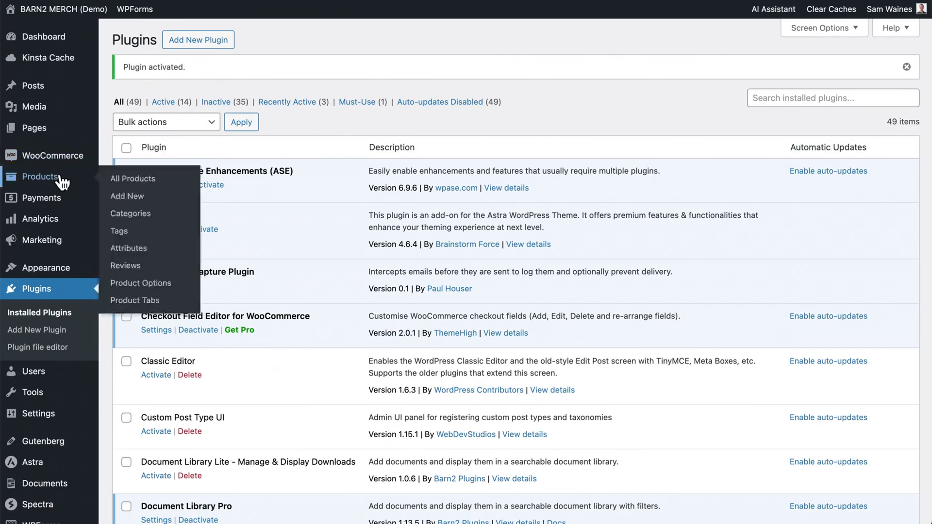
left_click(166, 288)
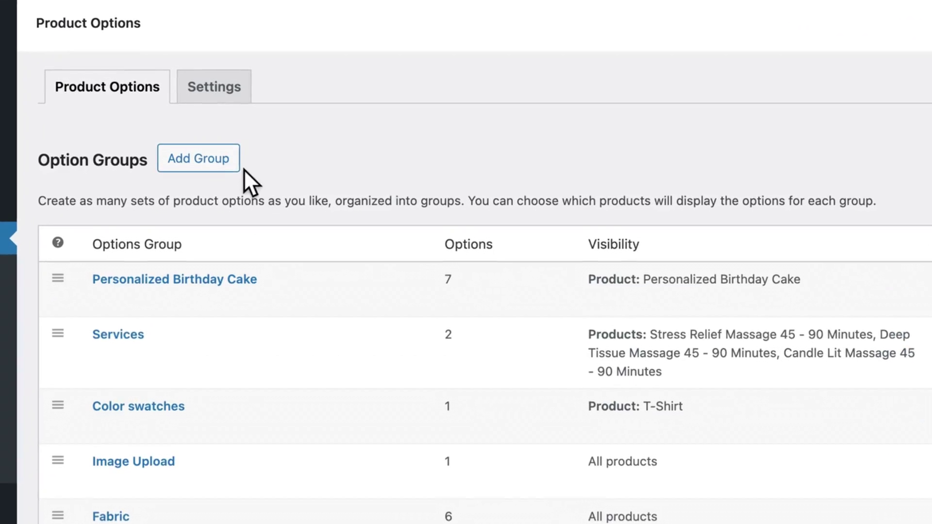
left_click(197, 160)
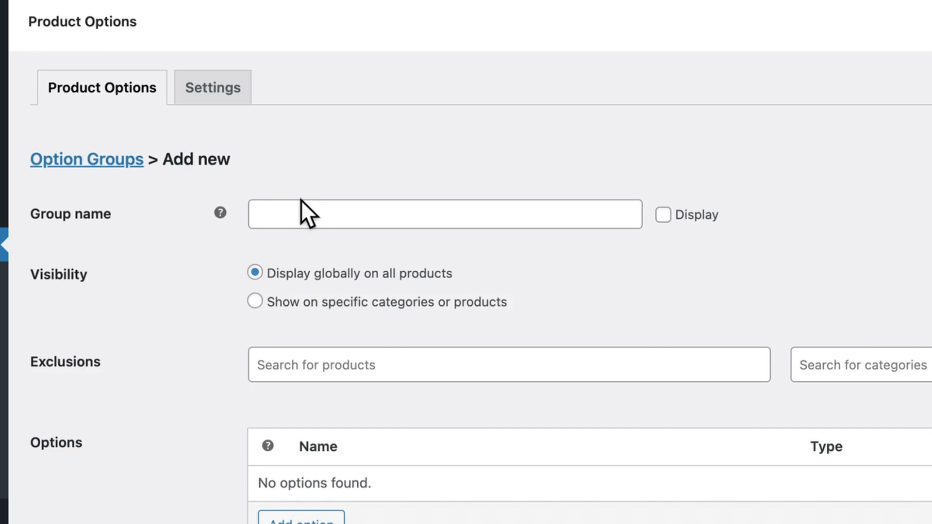
left_click(324, 207)
type("File Upload")
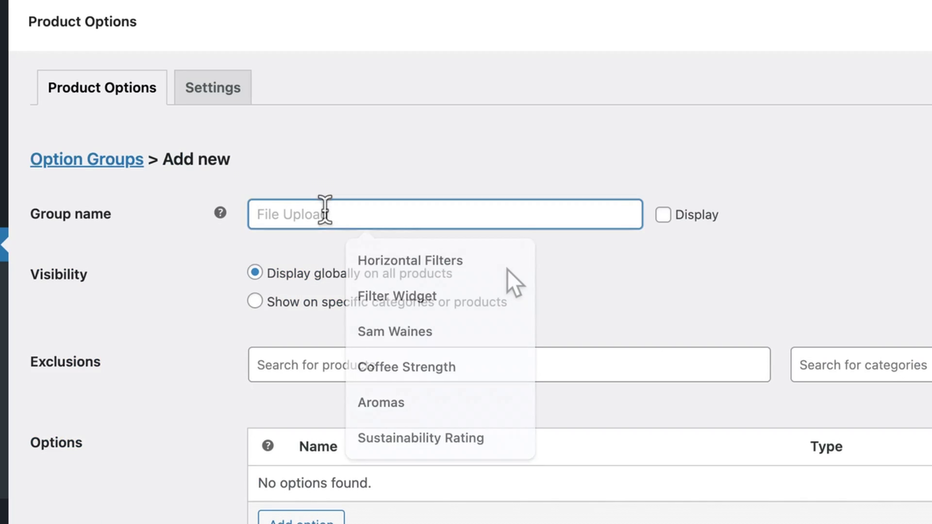
left_click(507, 269)
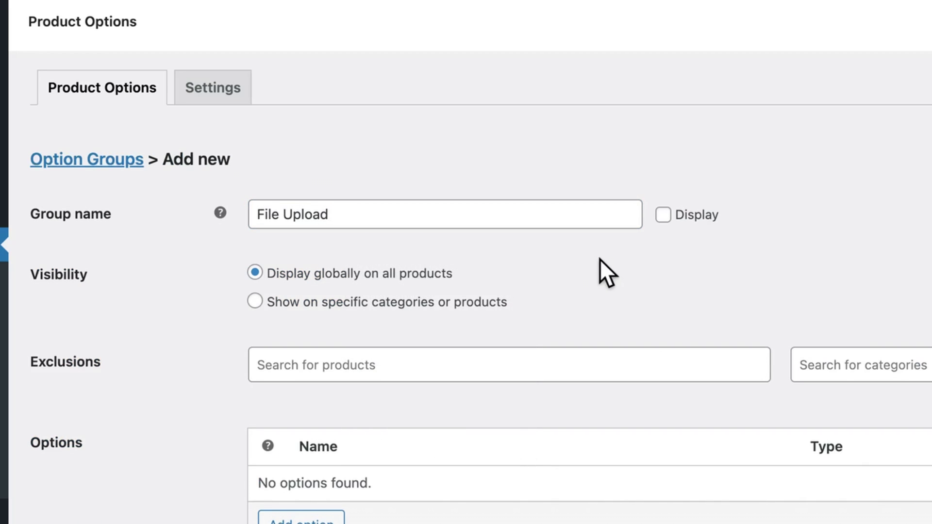
left_click(665, 218)
- Limit the group to the Colorful Barn2 Water Bottle - White product and add an option
scroll(562, 268, "down", 2)
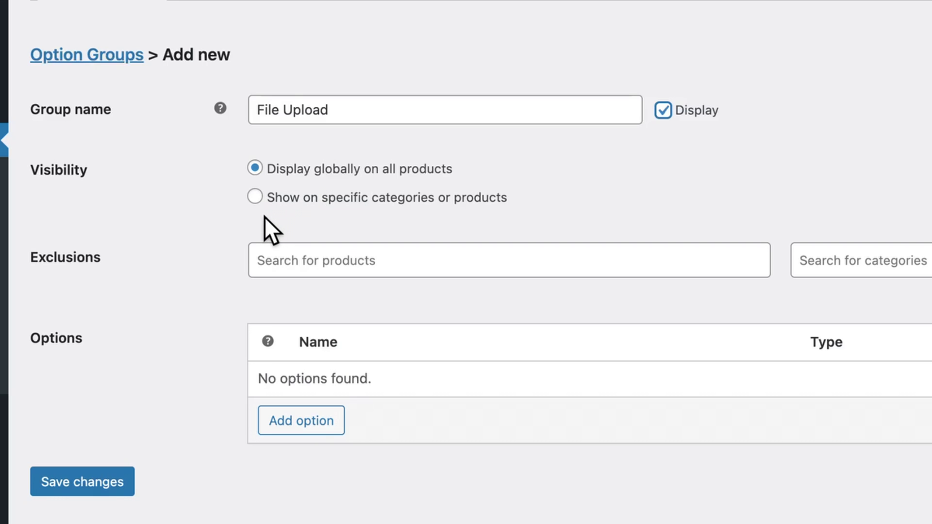
left_click(254, 197)
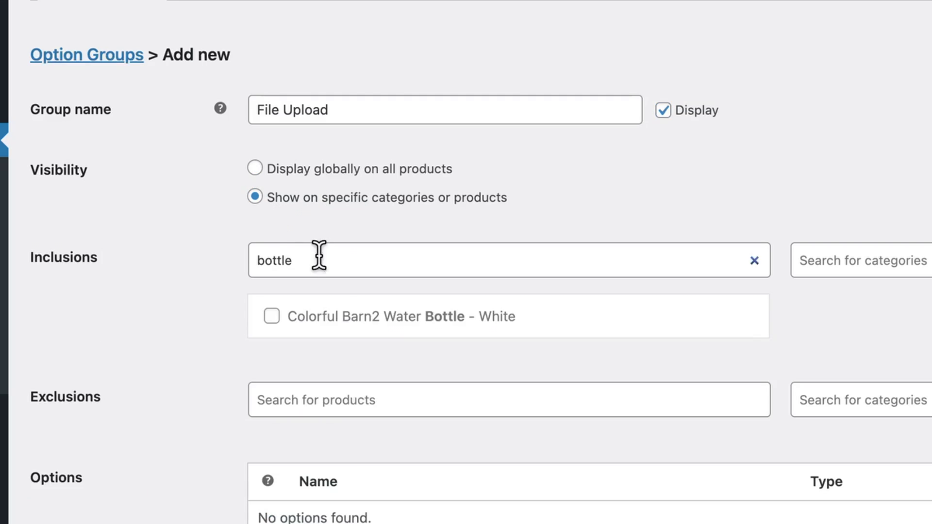
left_click(272, 316)
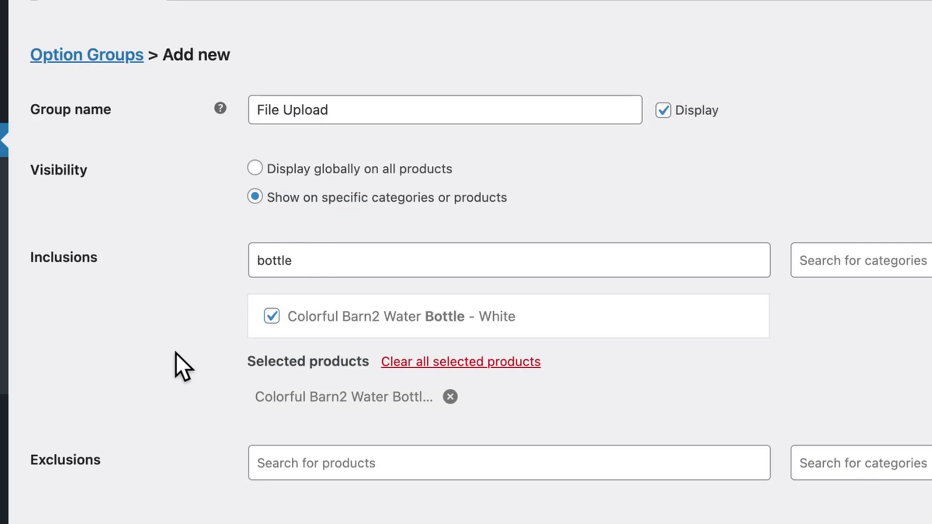
scroll(176, 353, "down", 5)
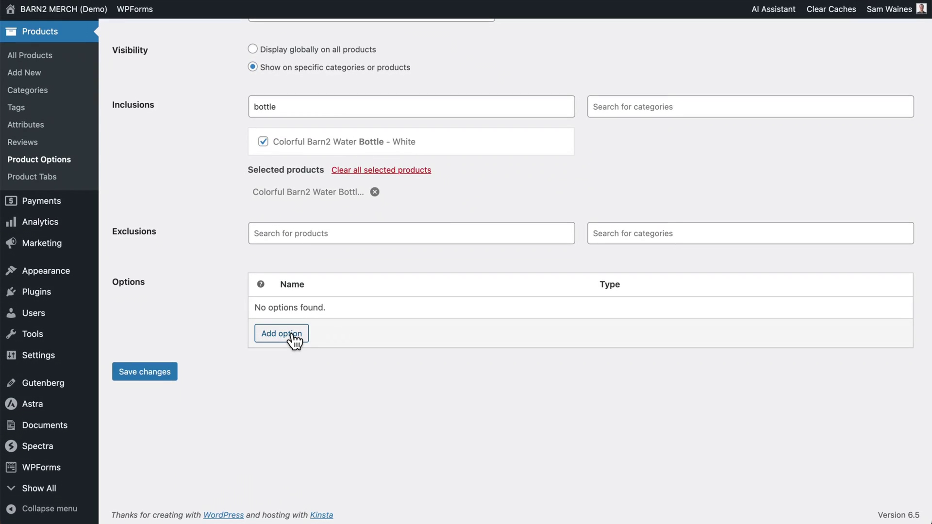
left_click(290, 335)
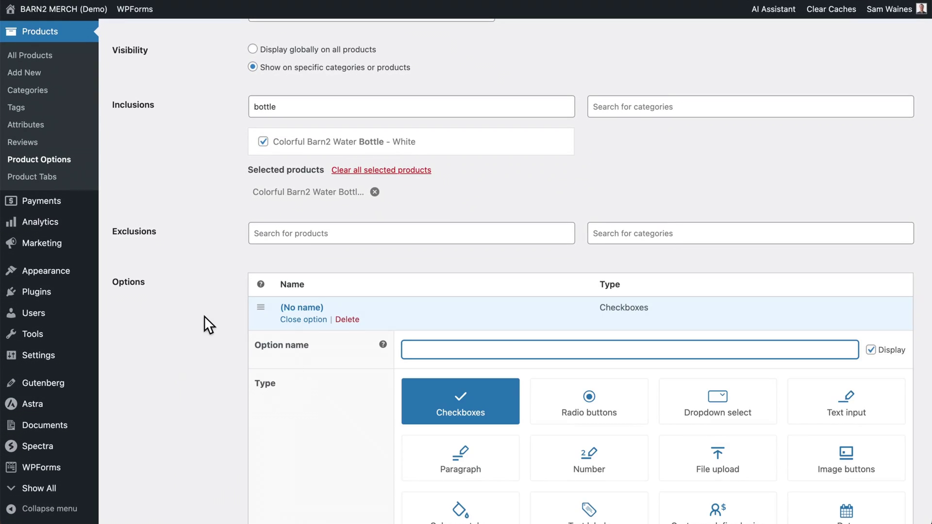
- Make the option a File upload named 'Upload Field' labelled 'Upload your PDF here'
scroll(204, 316, "down", 4)
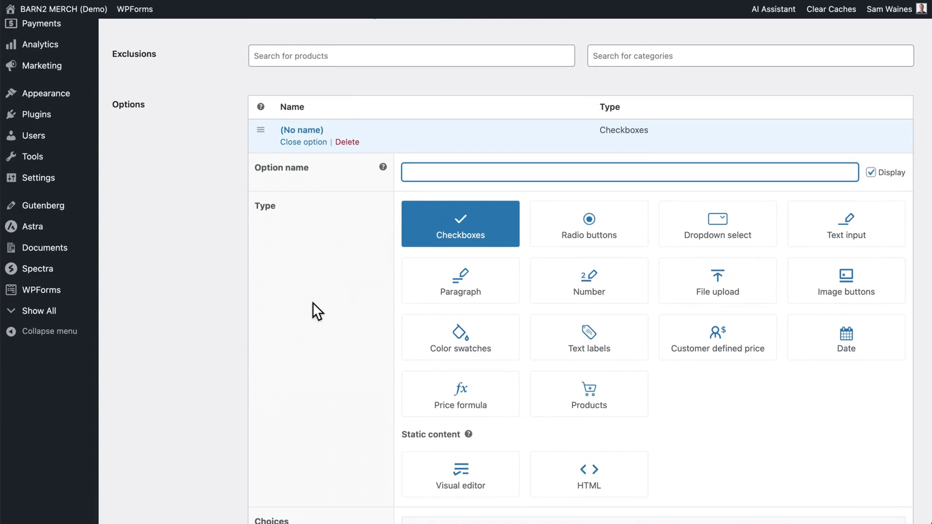
scroll(330, 268, "down", 2)
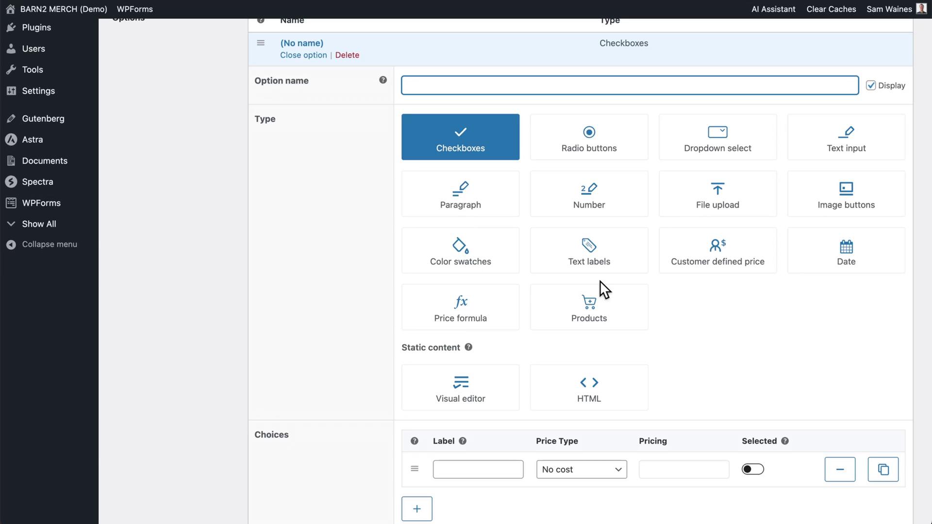
left_click(709, 199)
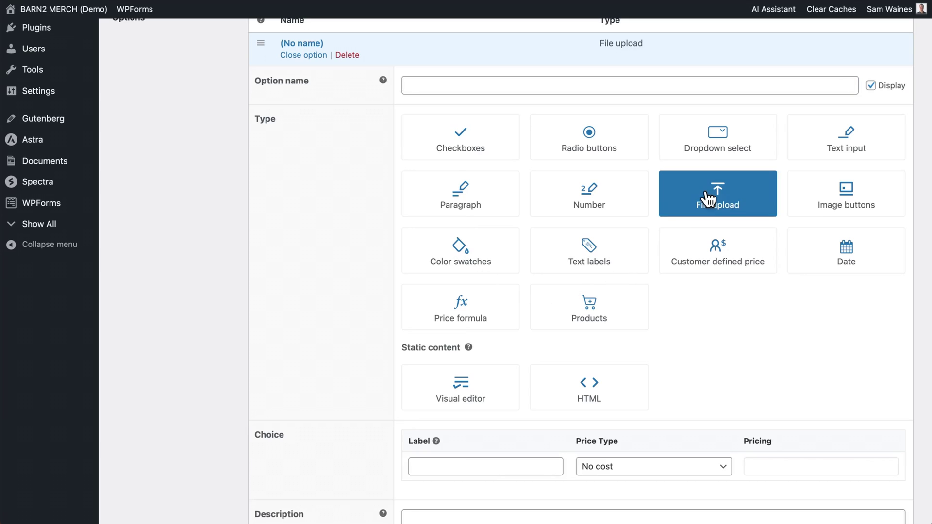
left_click(522, 85)
type("Upload Field")
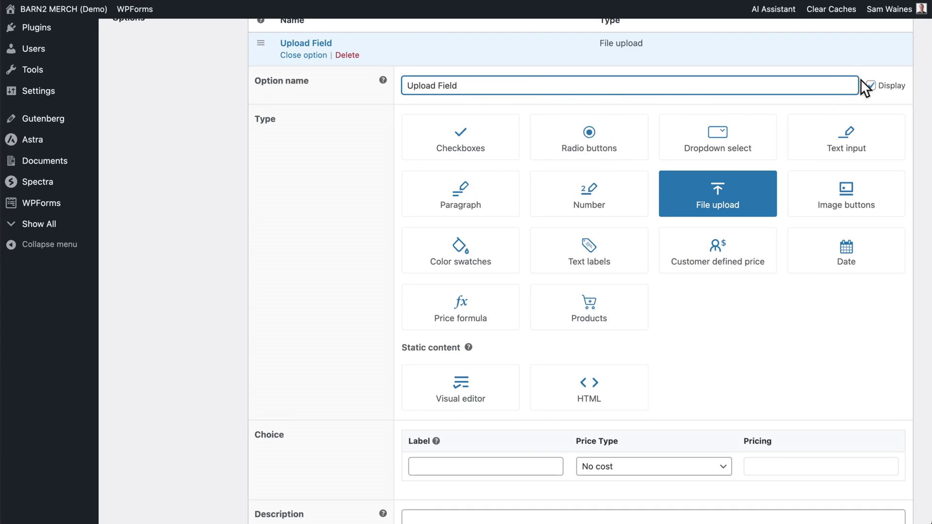
scroll(881, 109, "down", 5)
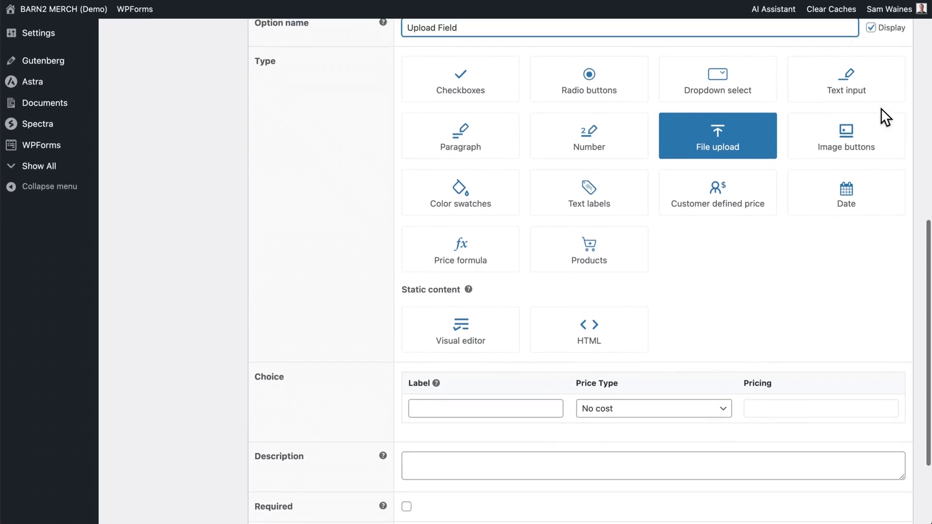
left_click(515, 272)
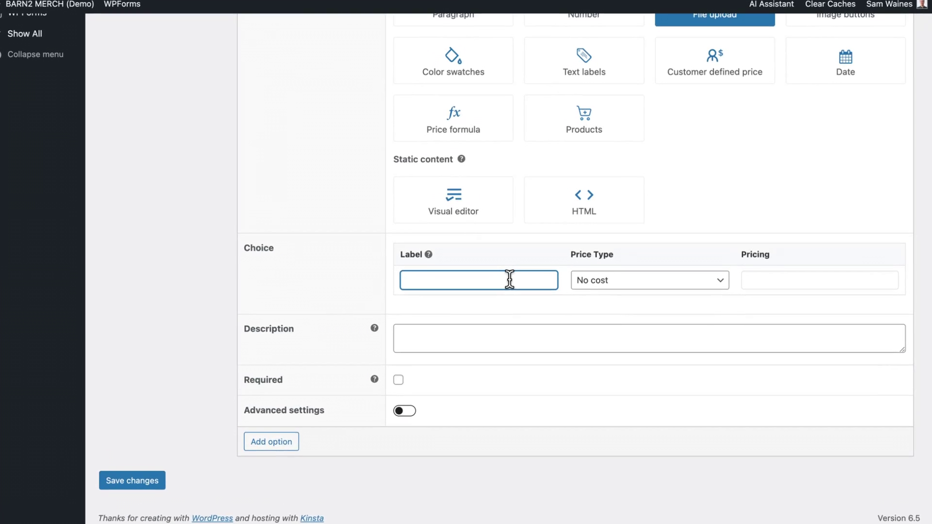
type("Upload your PDF here")
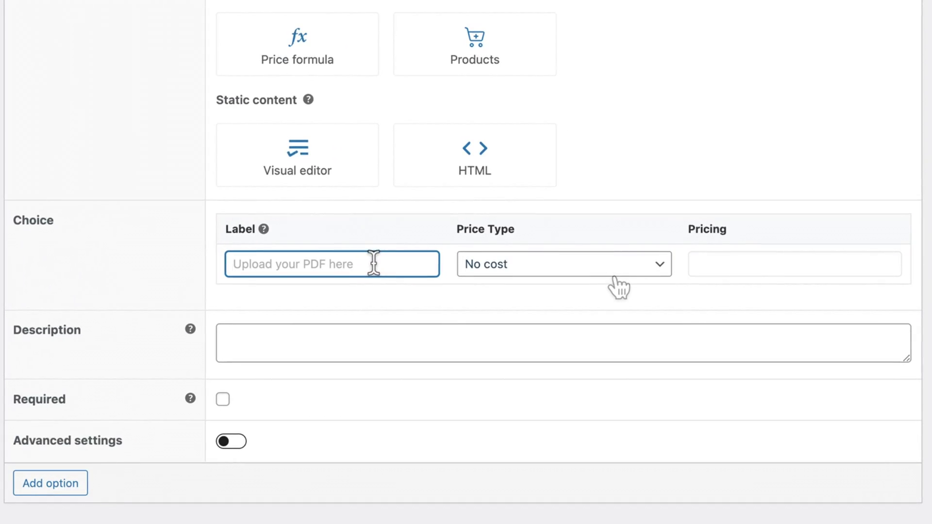
- Charge a 5.00 flat fee, add a description, make it required, and save
left_click(635, 280)
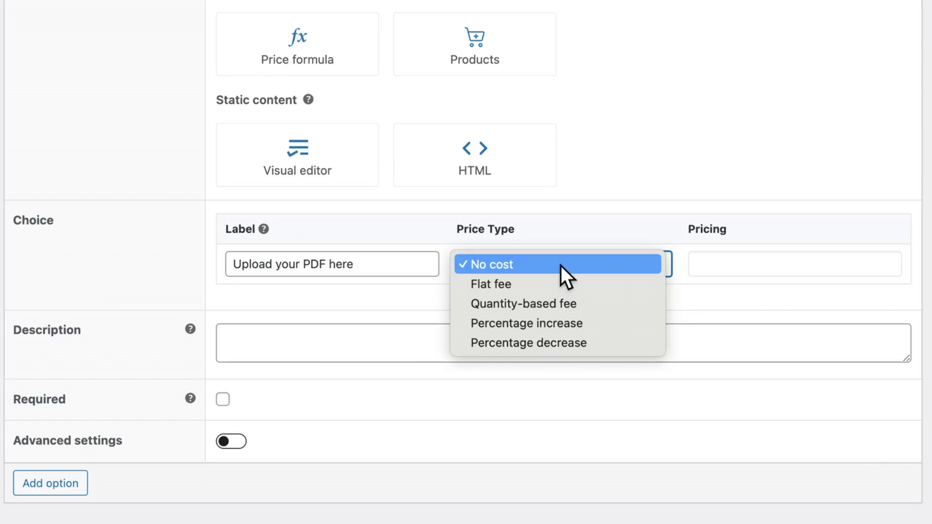
left_click(540, 285)
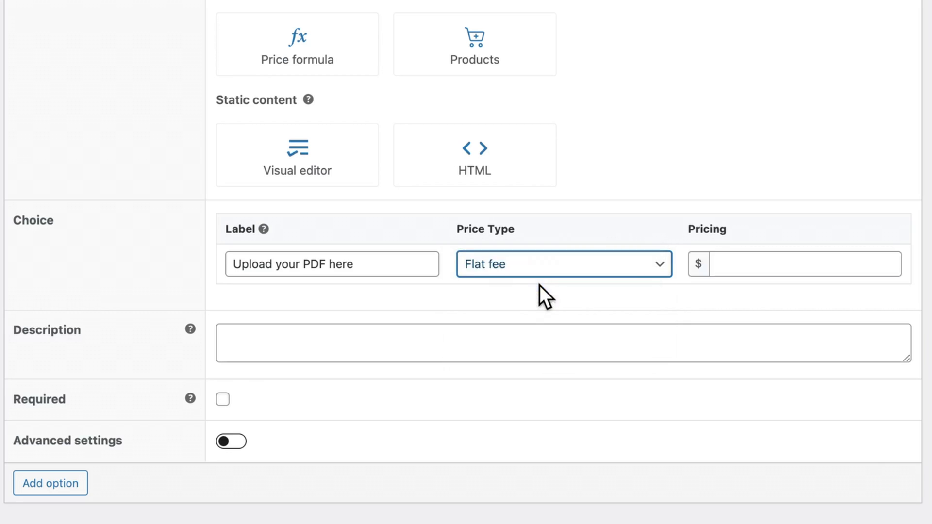
left_click(753, 267)
type("5.00")
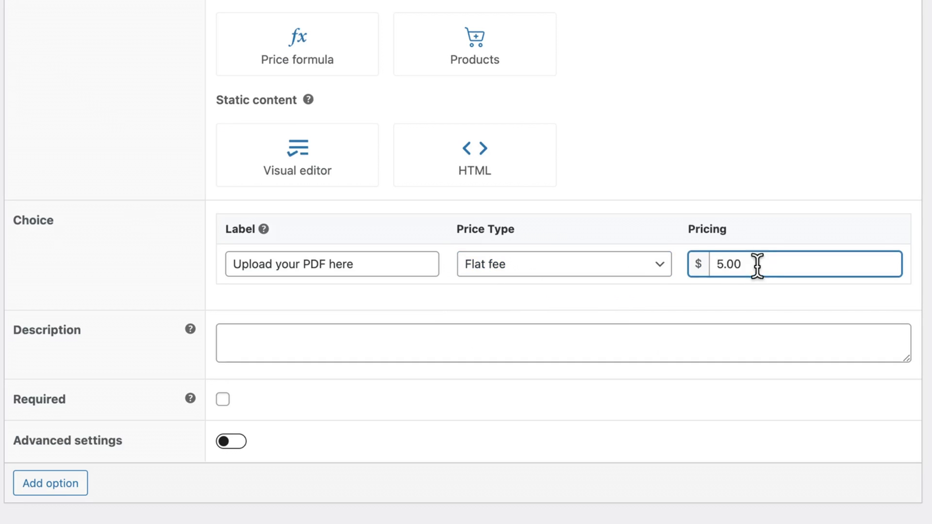
left_click(297, 340)
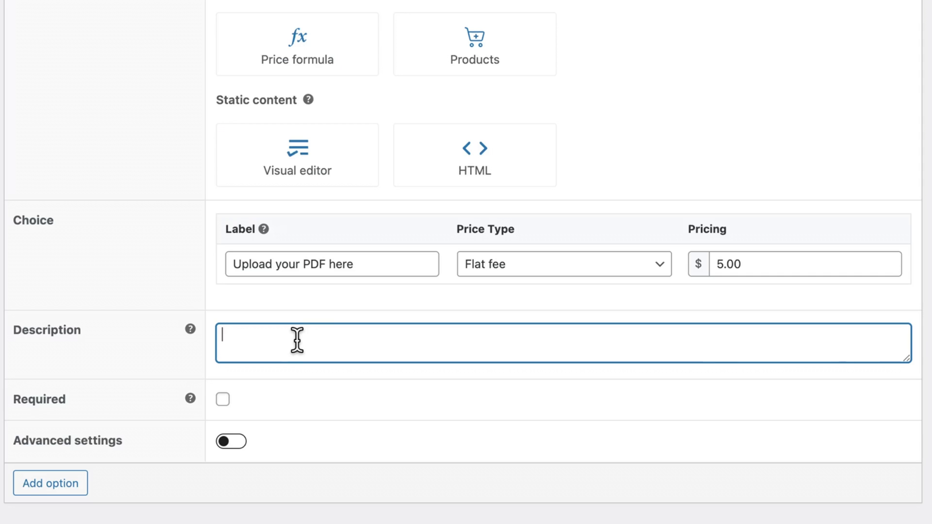
type("Please use the upload field to share your custom PDF for printing on the product.")
left_click(260, 385)
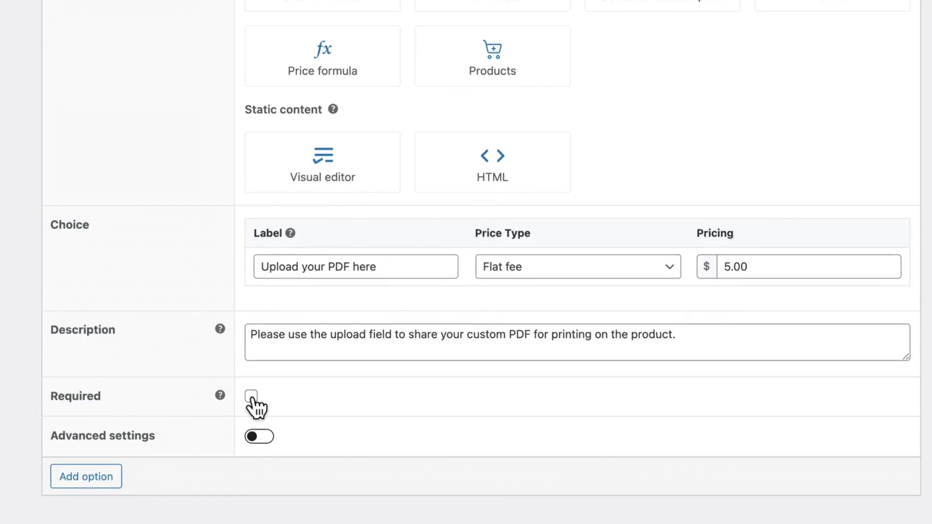
left_click(223, 400)
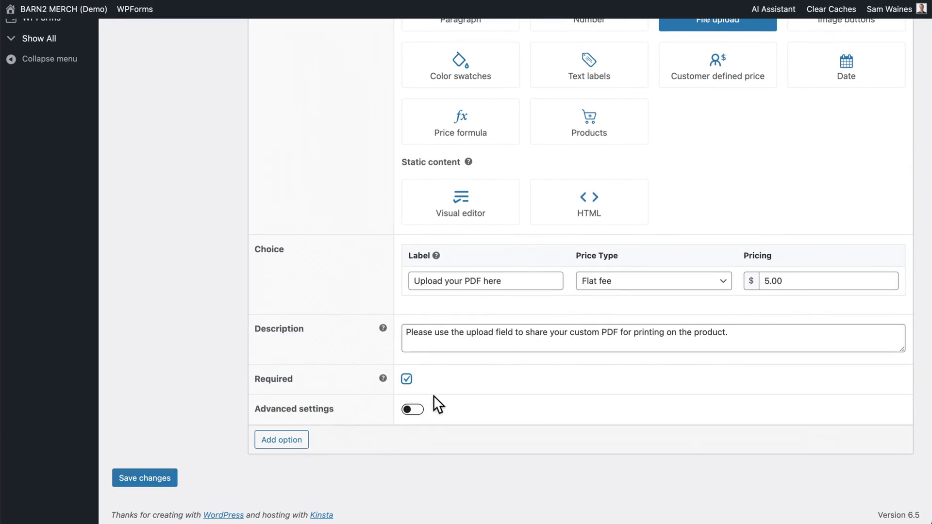
left_click(140, 480)
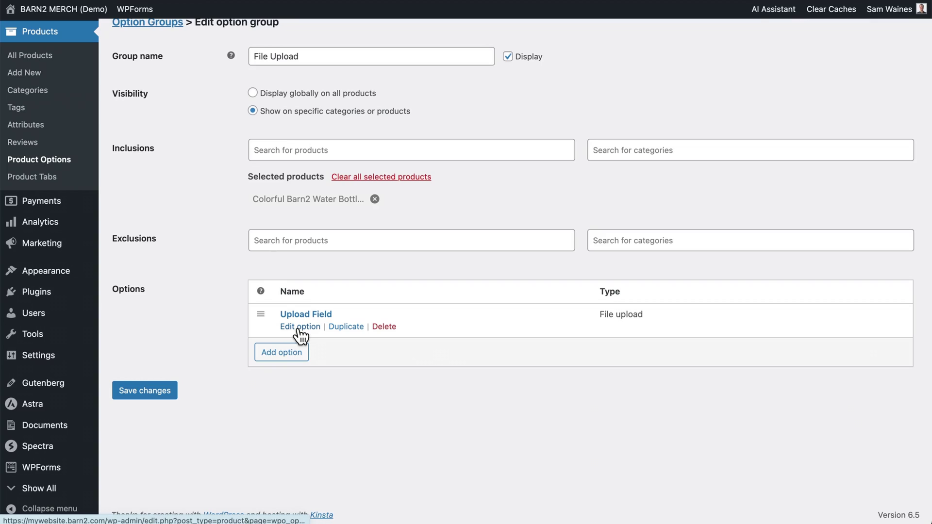
- In Upload Field's advanced settings, set a 500 MB size limit and 1 file, and clear the allowed file types
left_click(298, 328)
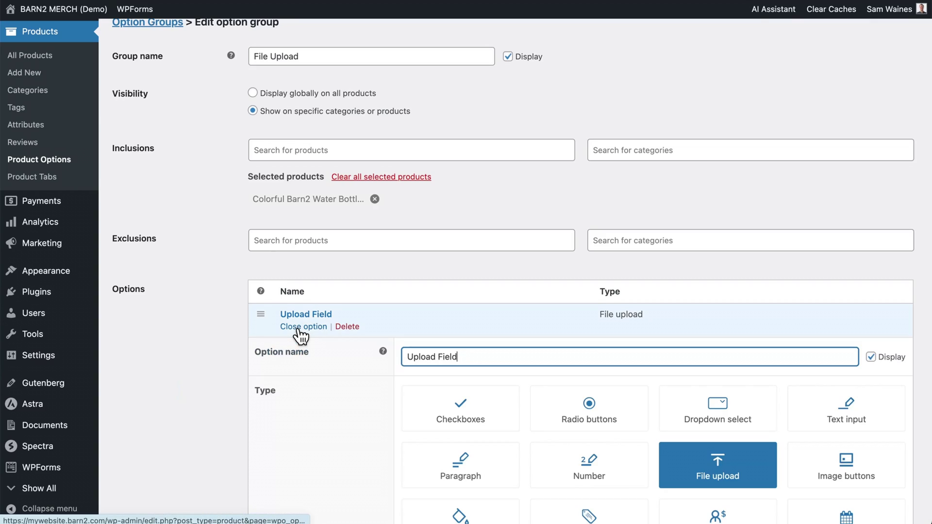
scroll(301, 335, "down", 1)
left_click(412, 410)
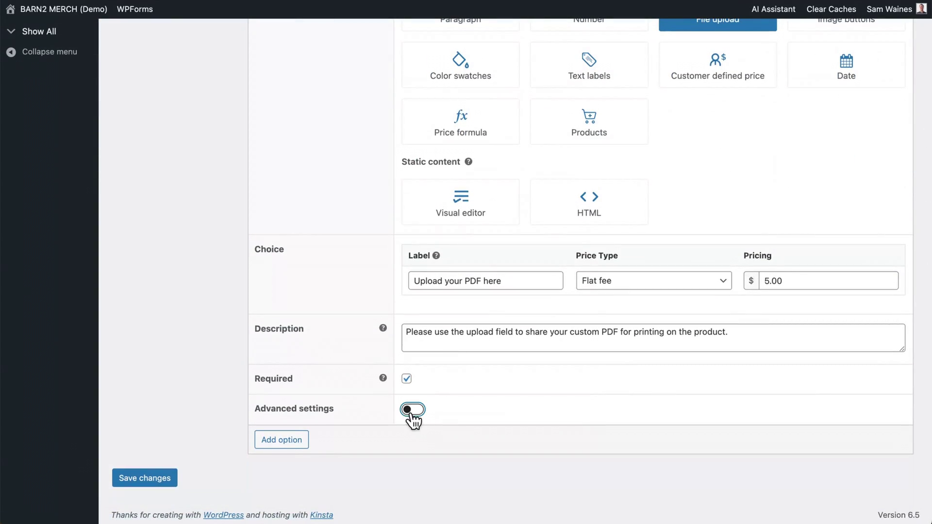
scroll(413, 422, "down", 5)
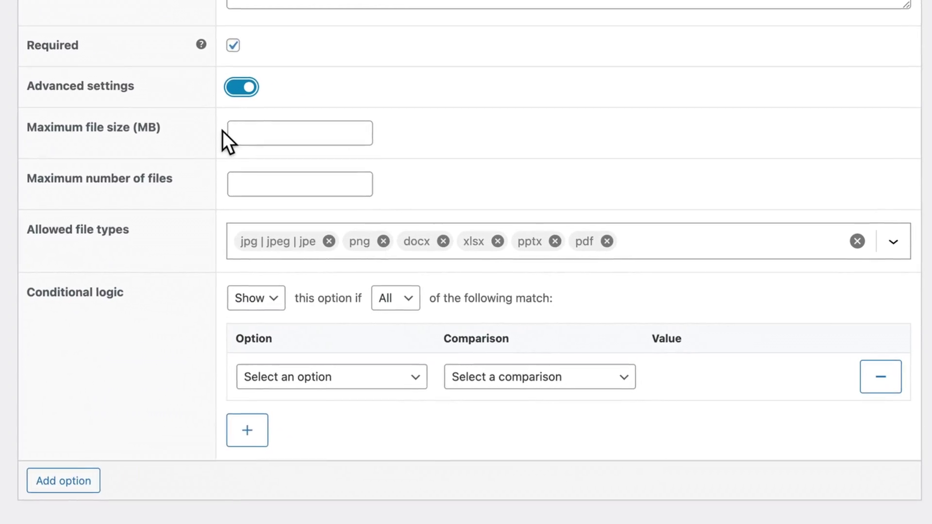
left_click(275, 130)
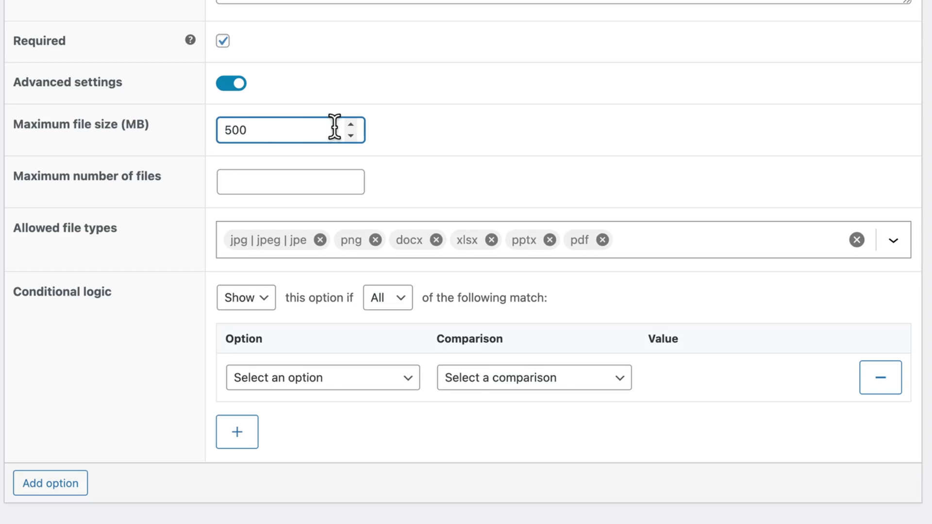
left_click(407, 135)
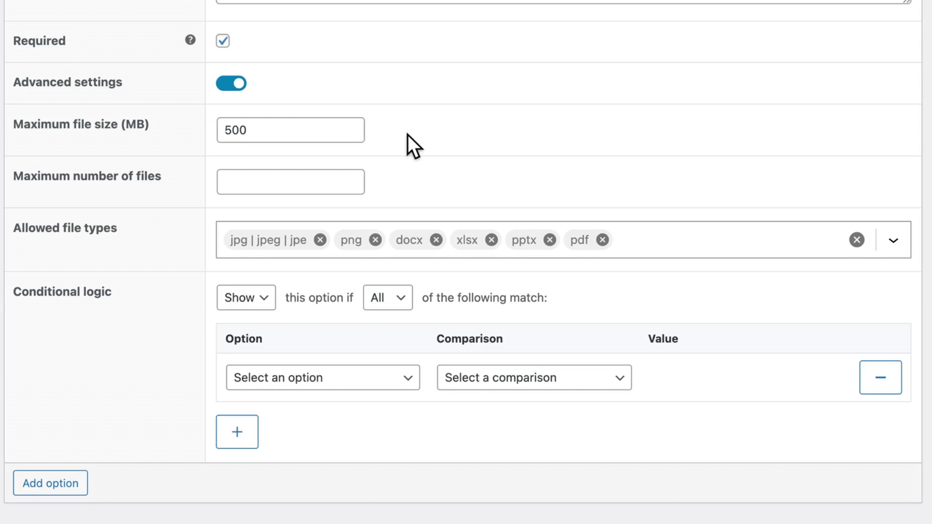
left_click(302, 183)
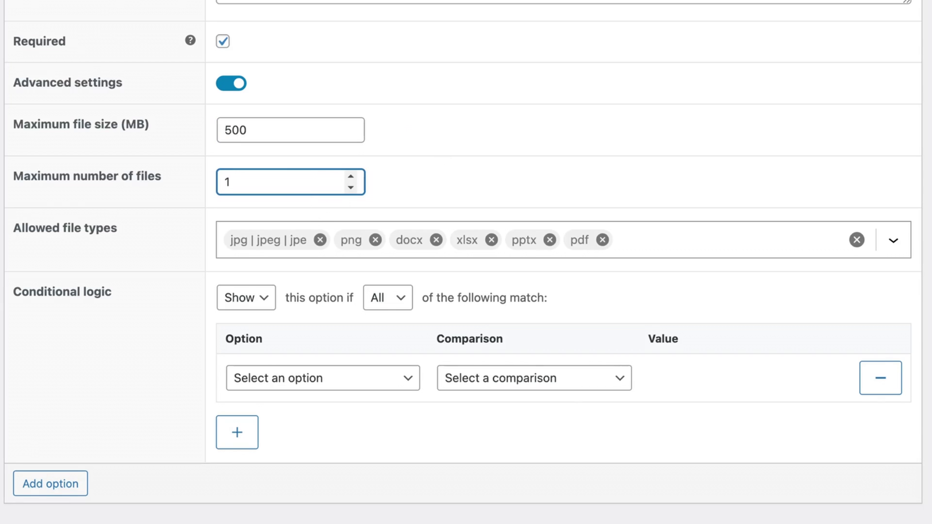
type("1")
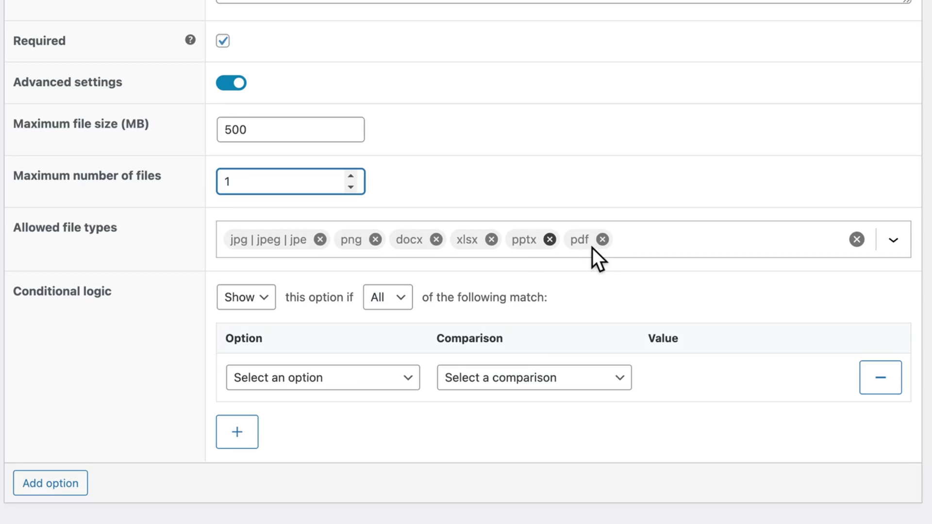
left_click(857, 239)
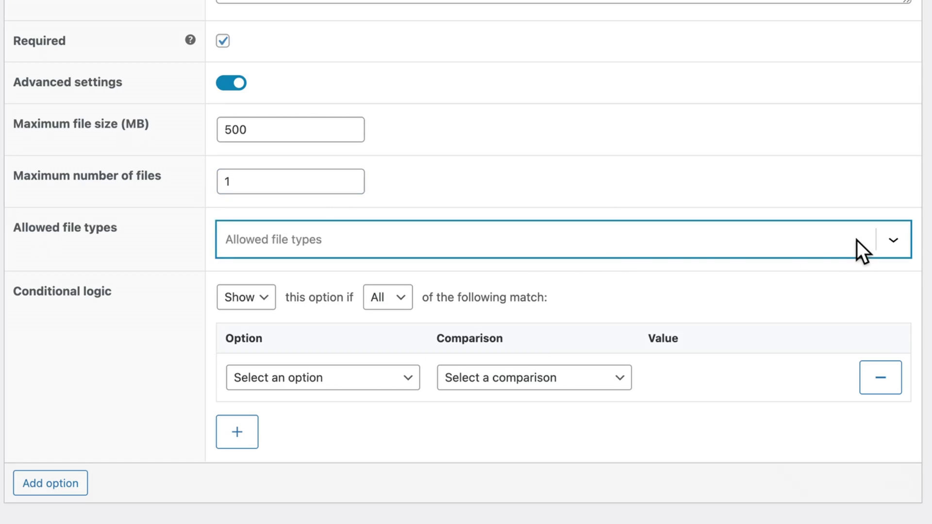
left_click(604, 240)
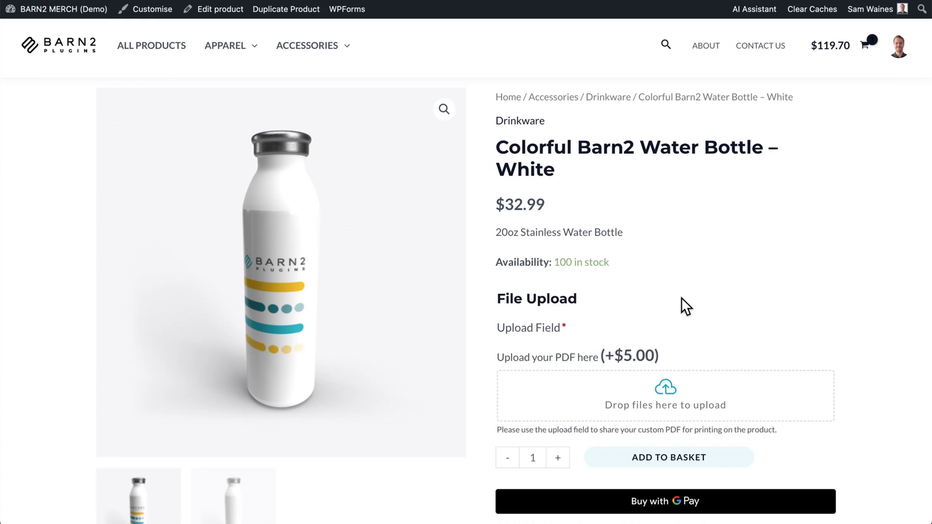
- Upload Assembly Instructions.pdf to the bottle's File Upload field, bringing the total to $37.99, and add it to the basket
scroll(729, 272, "down", 3)
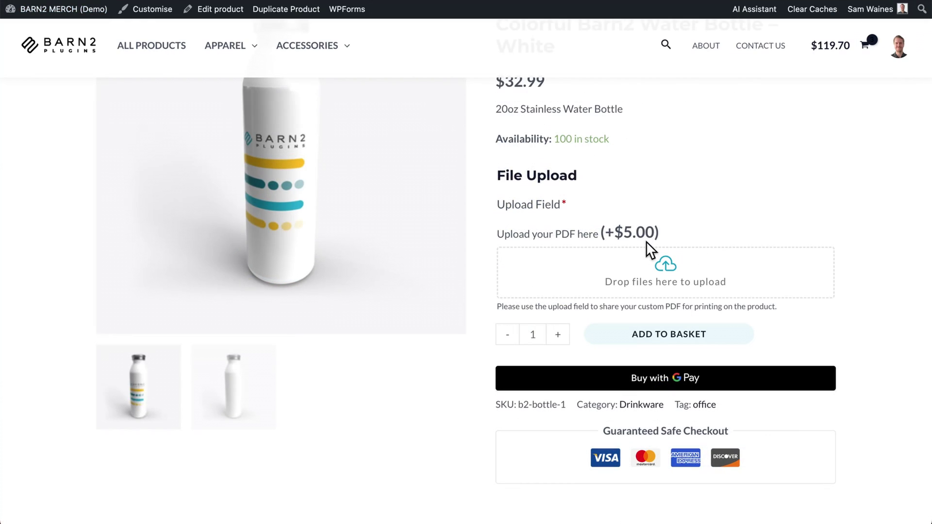
left_click(672, 270)
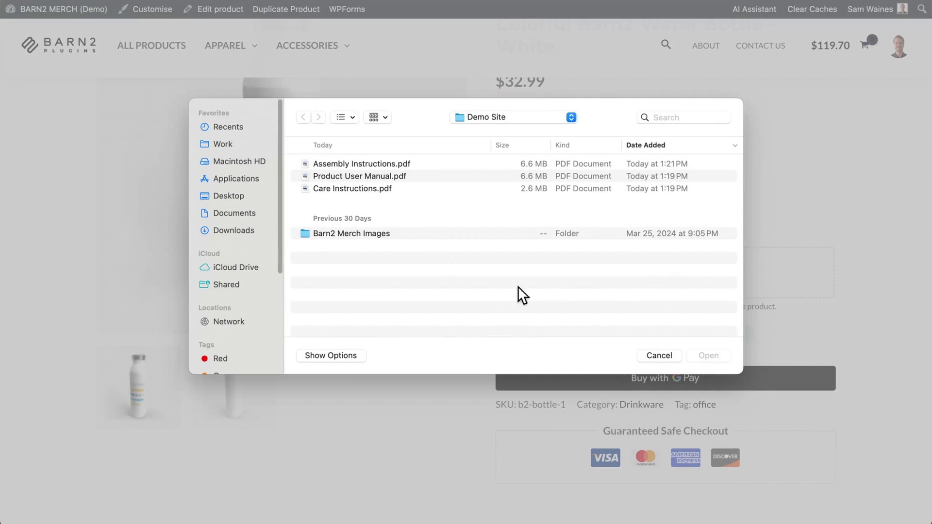
left_click(424, 162)
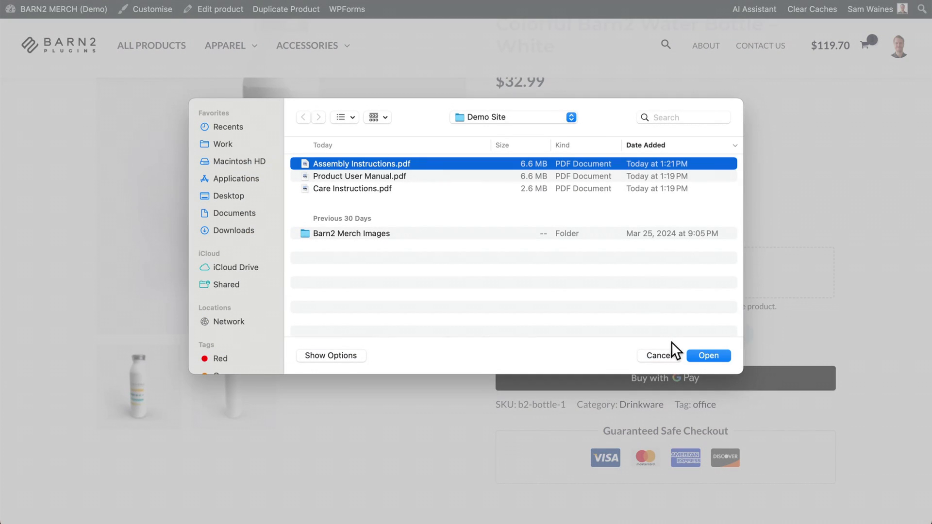
left_click(701, 354)
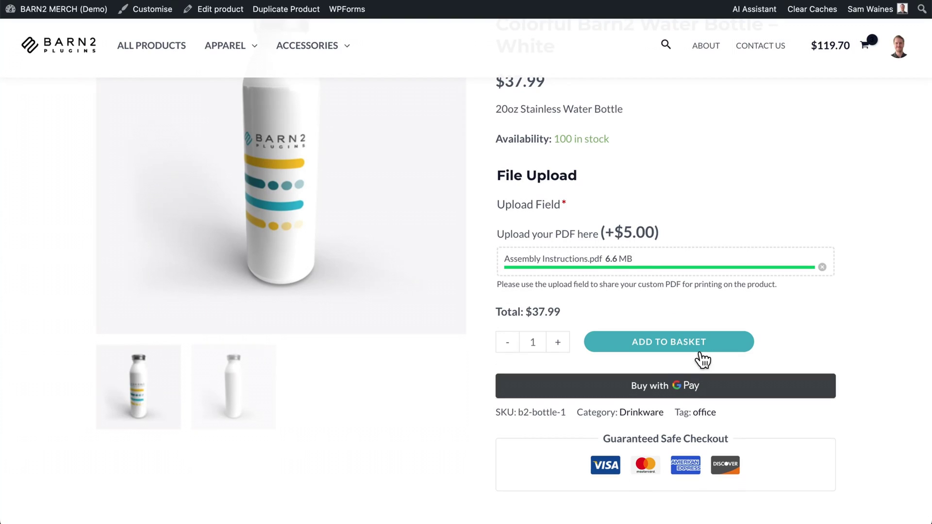
left_click(702, 358)
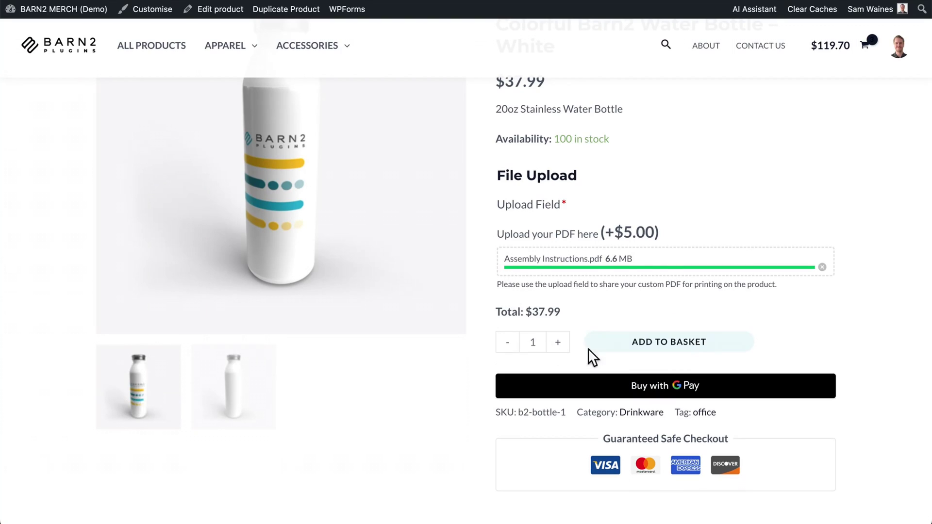